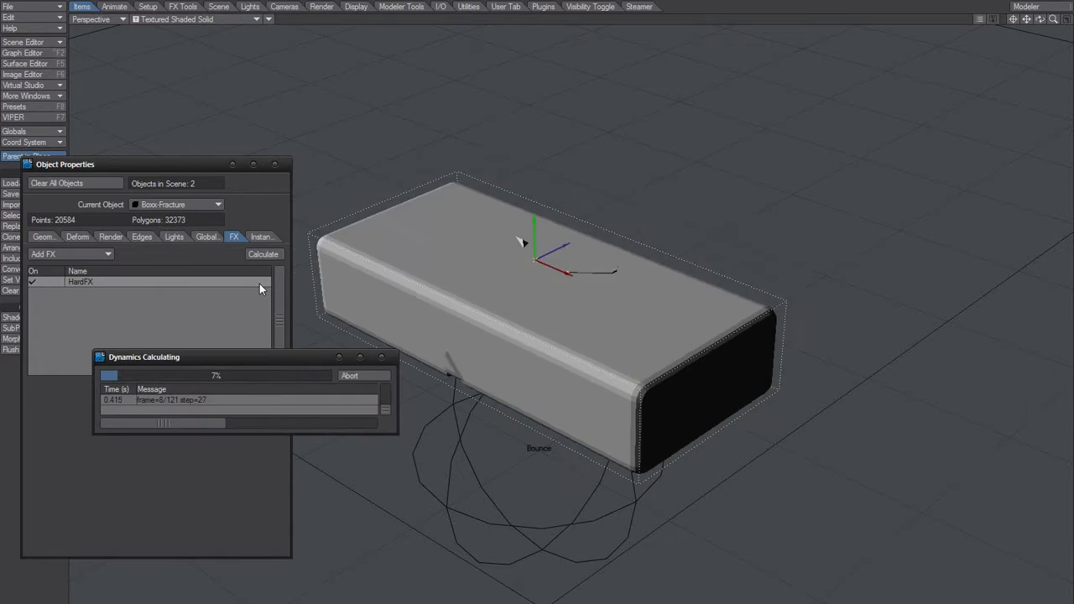
Stop the running HardFX dynamics calculation for Boxx-Fracture and inspect the shattered pieces close up
click(358, 375)
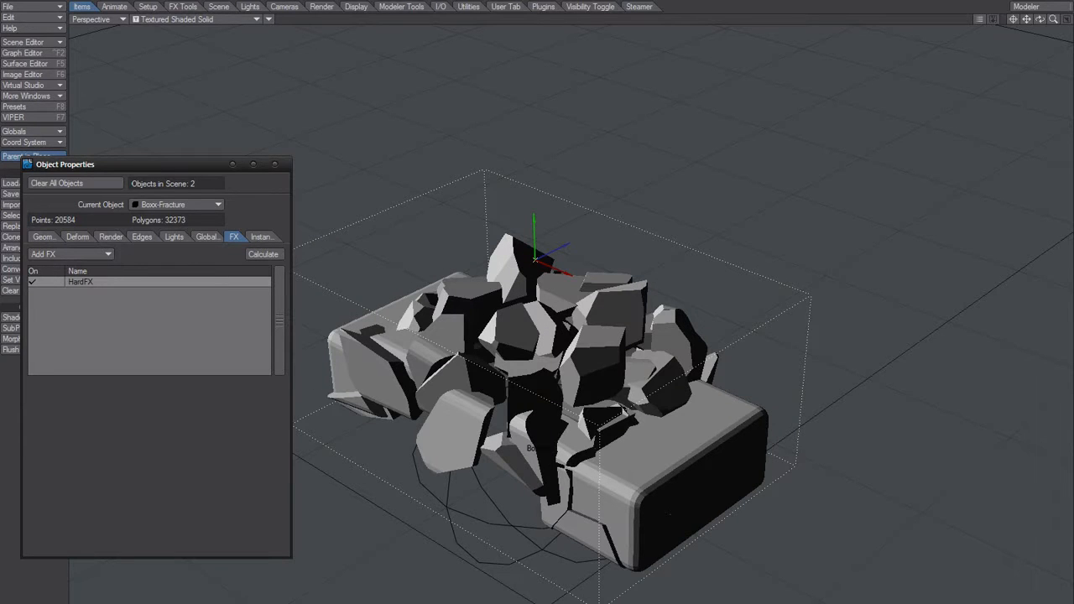
alt+drag(722, 403, 729, 210)
scroll(663, 410, up, 4)
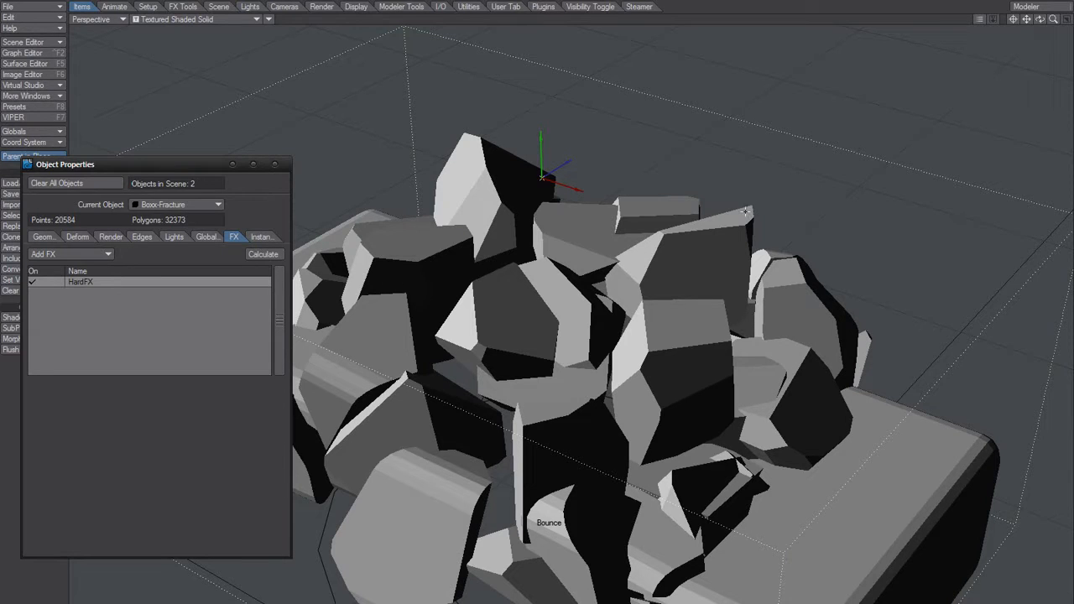
alt+drag(749, 218, 697, 241)
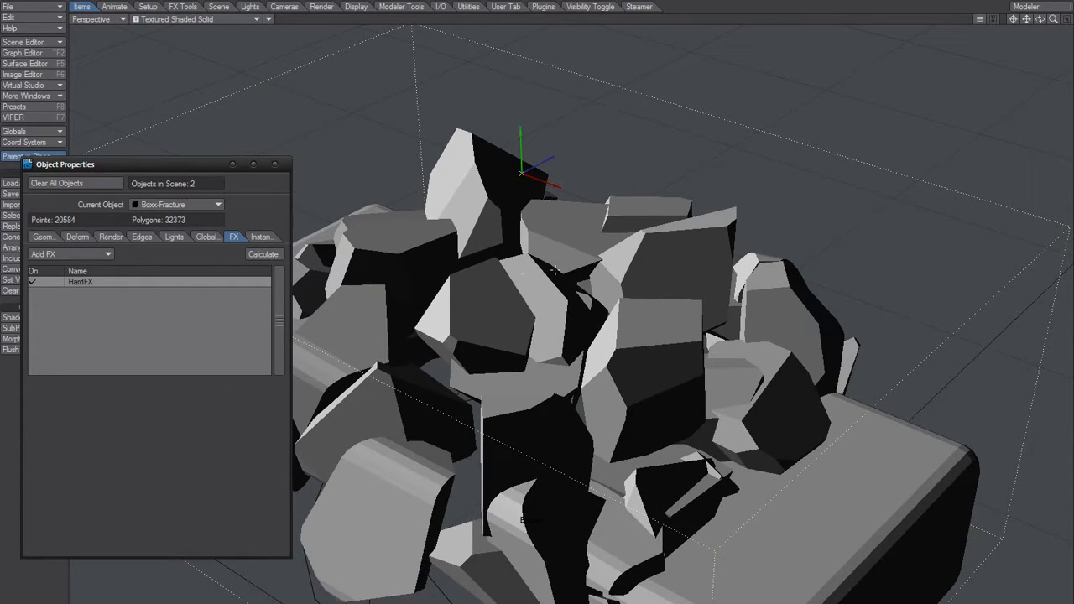
Add a SoftFX effect to Boxx-Fracture and open its properties
click(73, 254)
click(74, 264)
click(103, 292)
Set the SoftFX Operator1 map to none and recalculate the dynamics, aborting the run partway
click(81, 387)
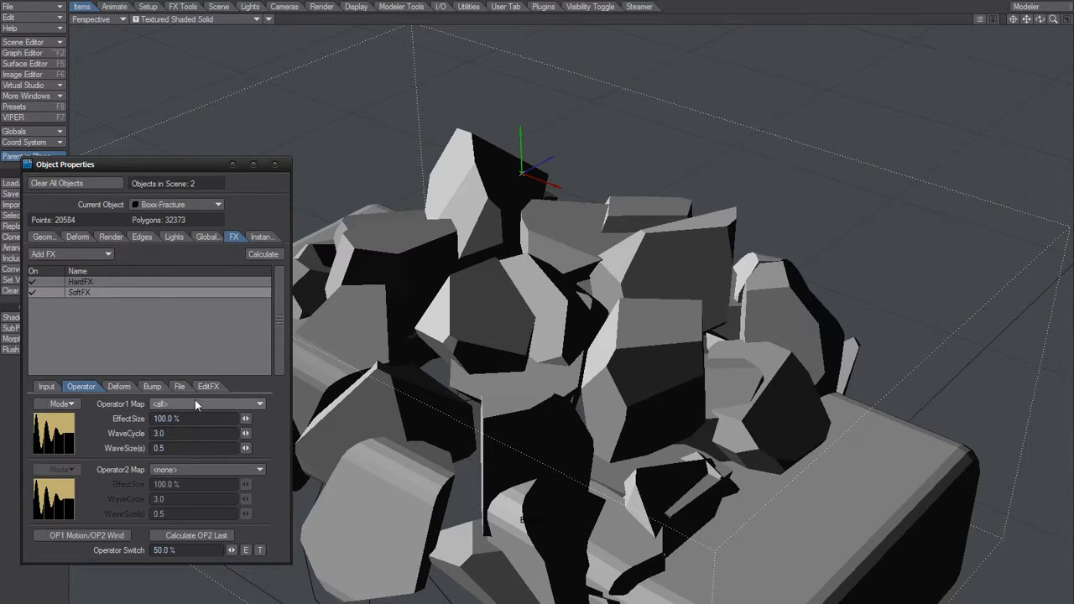
click(194, 399)
click(192, 369)
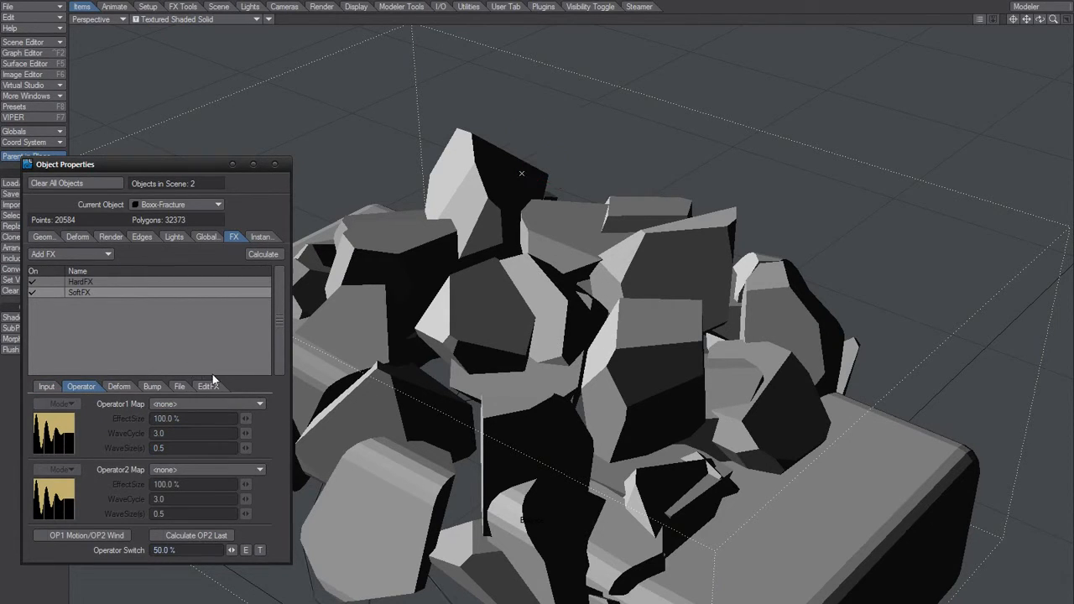
click(263, 254)
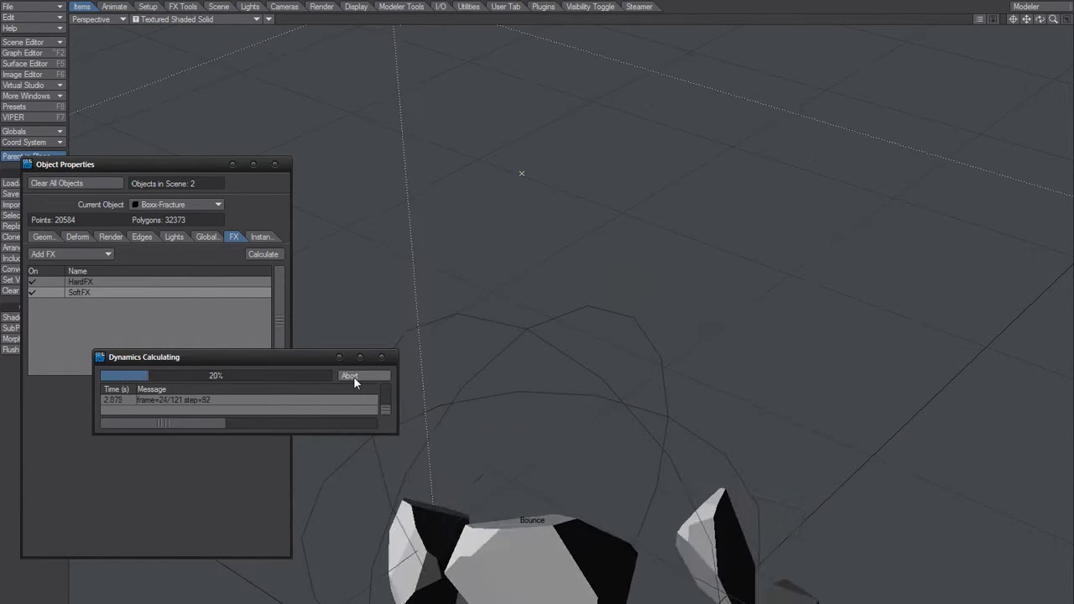
click(349, 375)
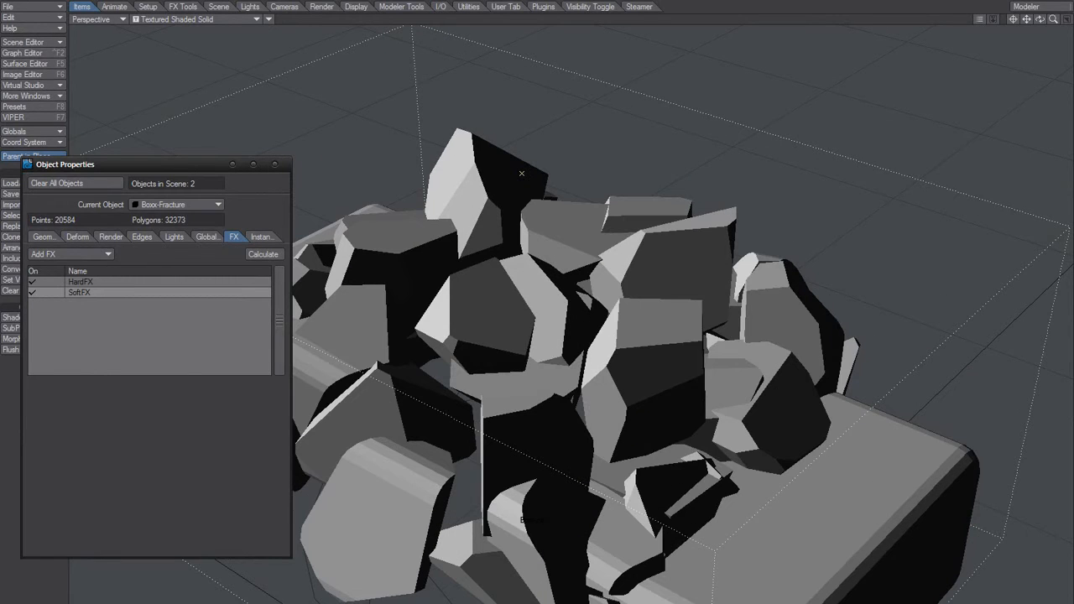
Open the SoftFX EditFX settings, set the edit size to 0.3 and activate the edit tool
double_click(158, 292)
click(208, 386)
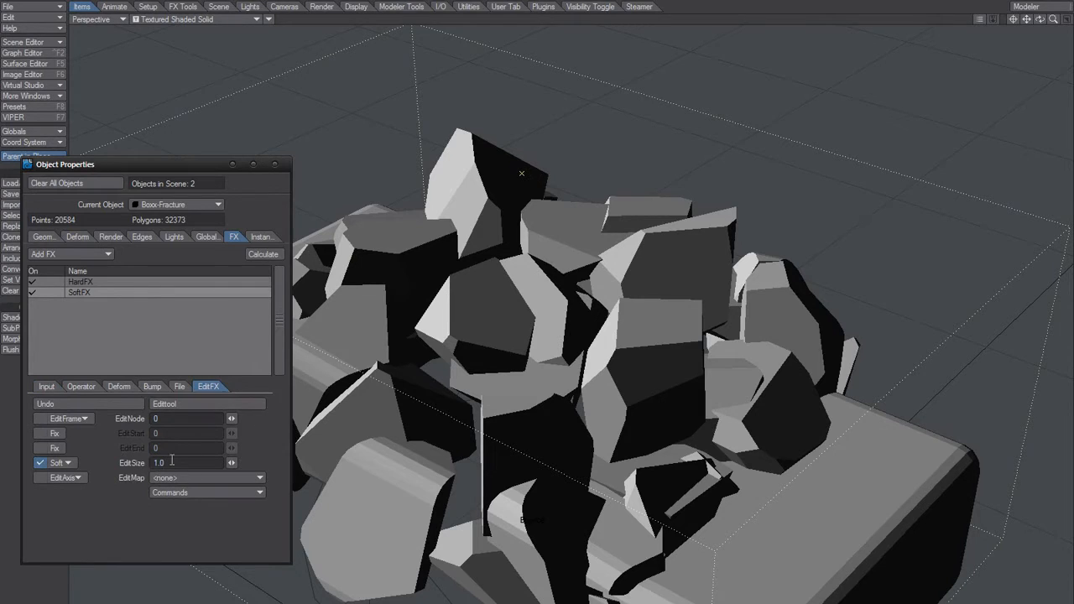
text(0.3)
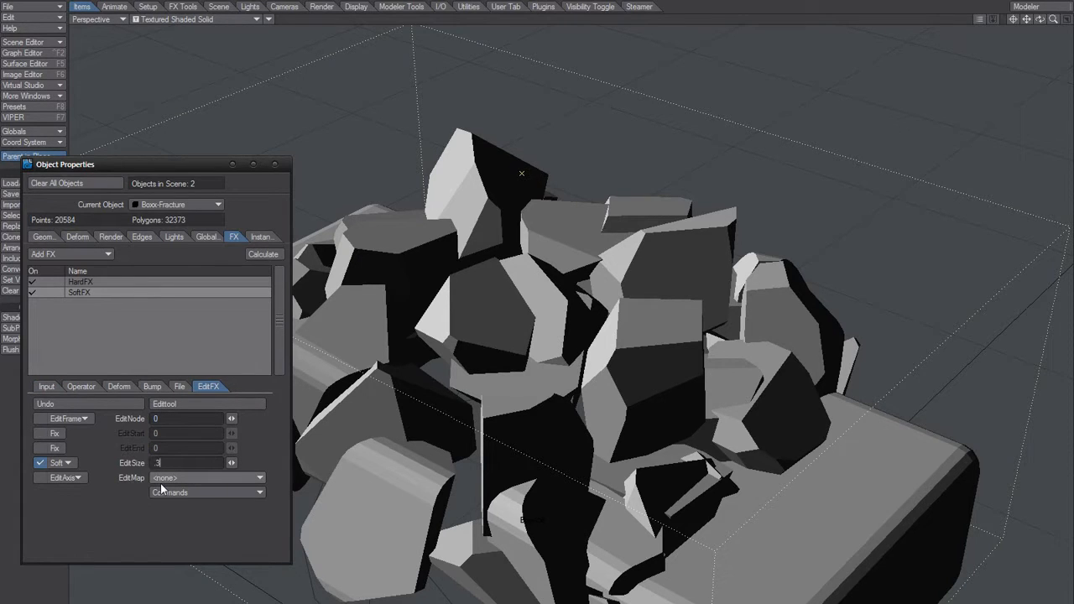
key(Return)
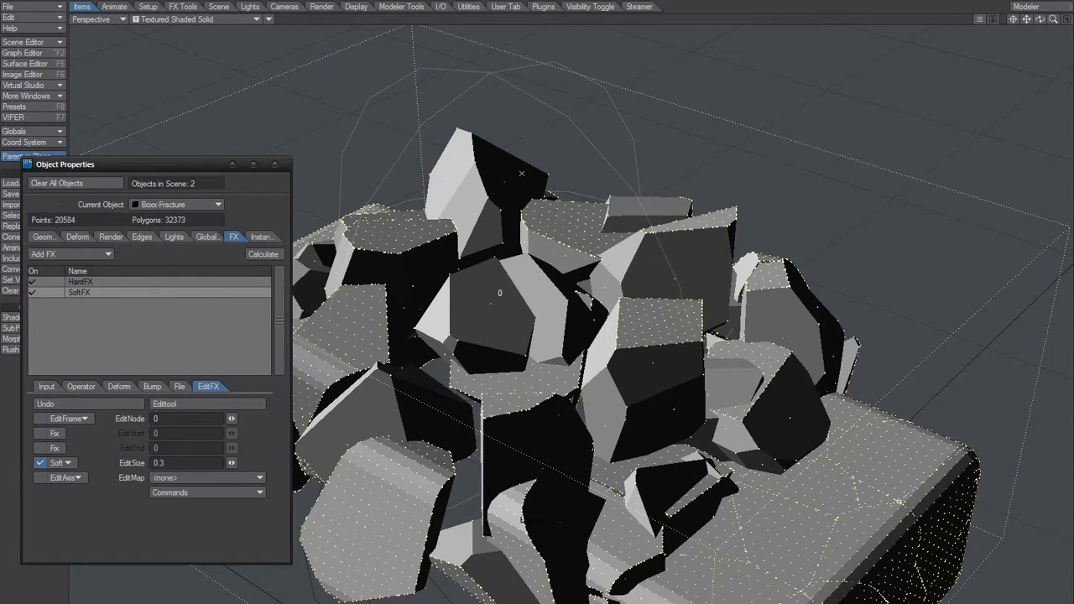
Set the edit size to 0.1 and pull the upper corner point of the large fragment (node 20545) upward
click(176, 464)
text(1)
scroll(739, 250, up, 3)
scroll(765, 175, down, 1)
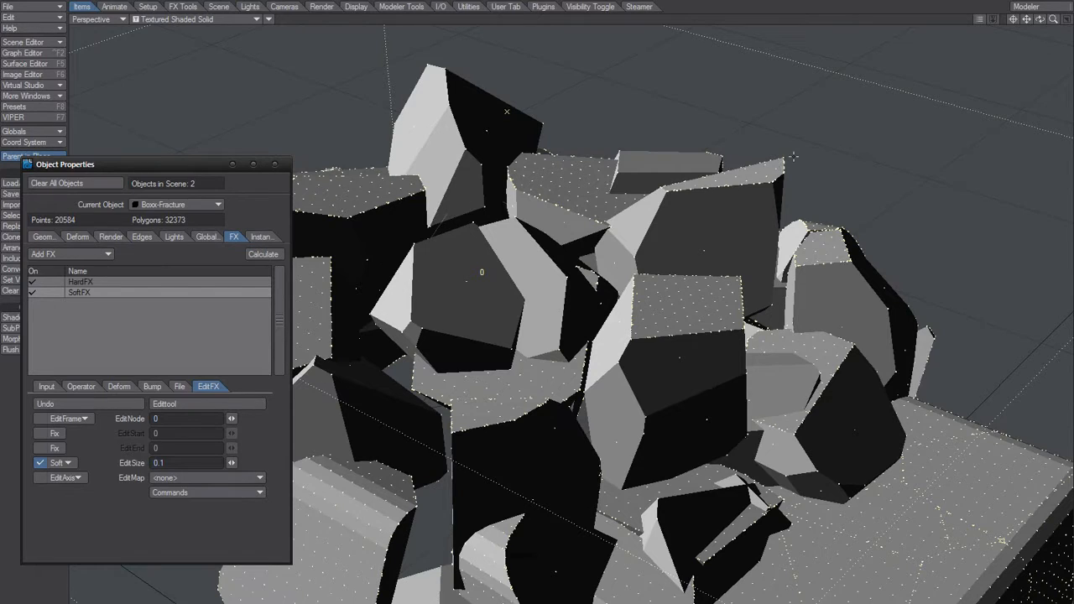
drag(785, 162, 799, 118)
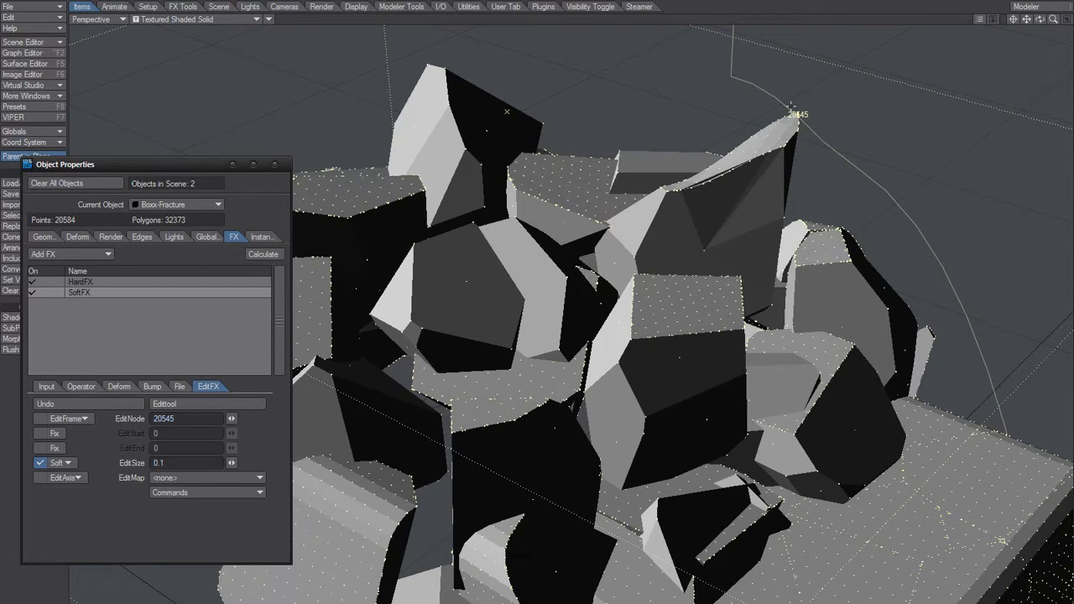
Save the deformed shape as an endomorph named "Softy" and save all objects
drag(181, 165, 263, 147)
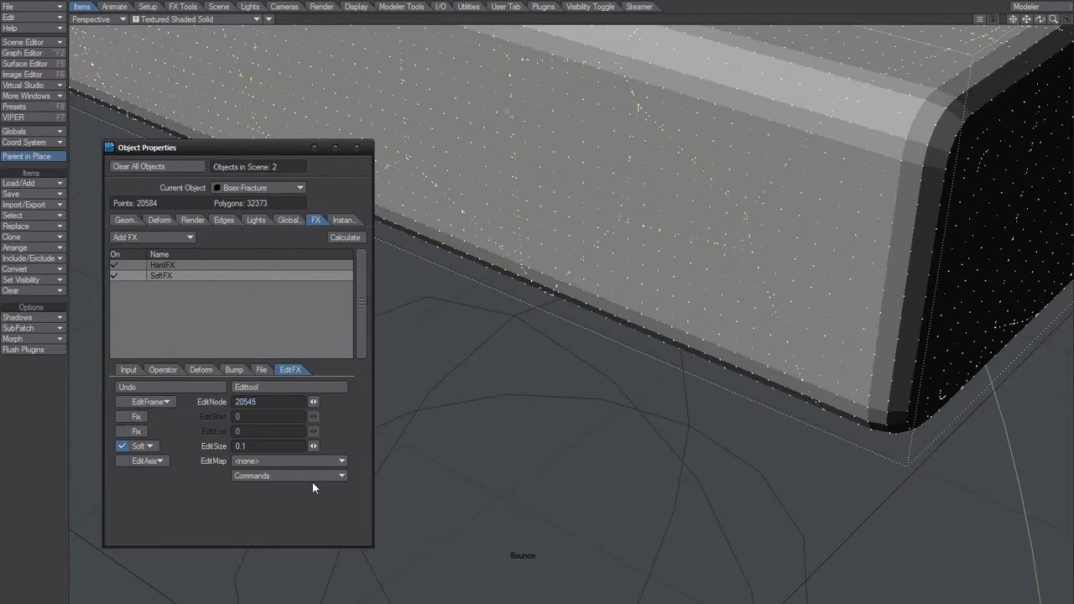
scroll(571, 283, down, 5)
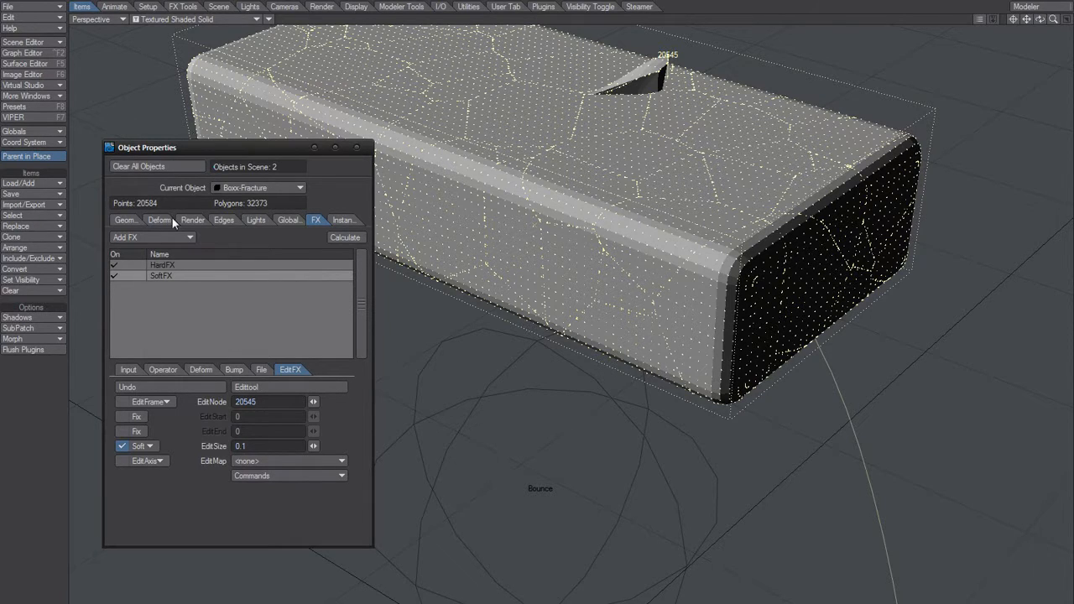
click(50, 7)
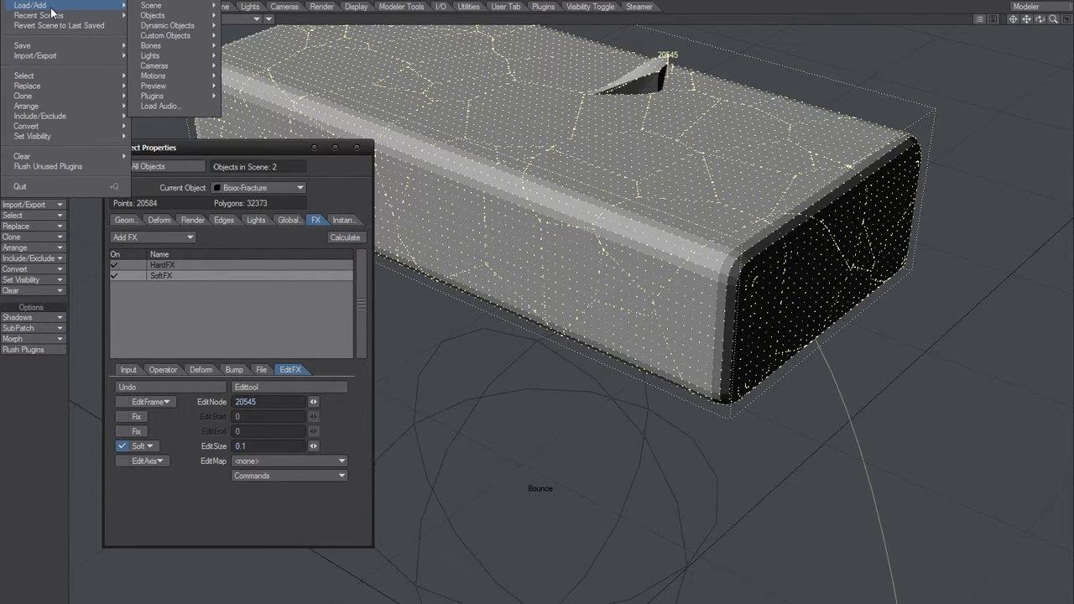
mouse_move(55, 47)
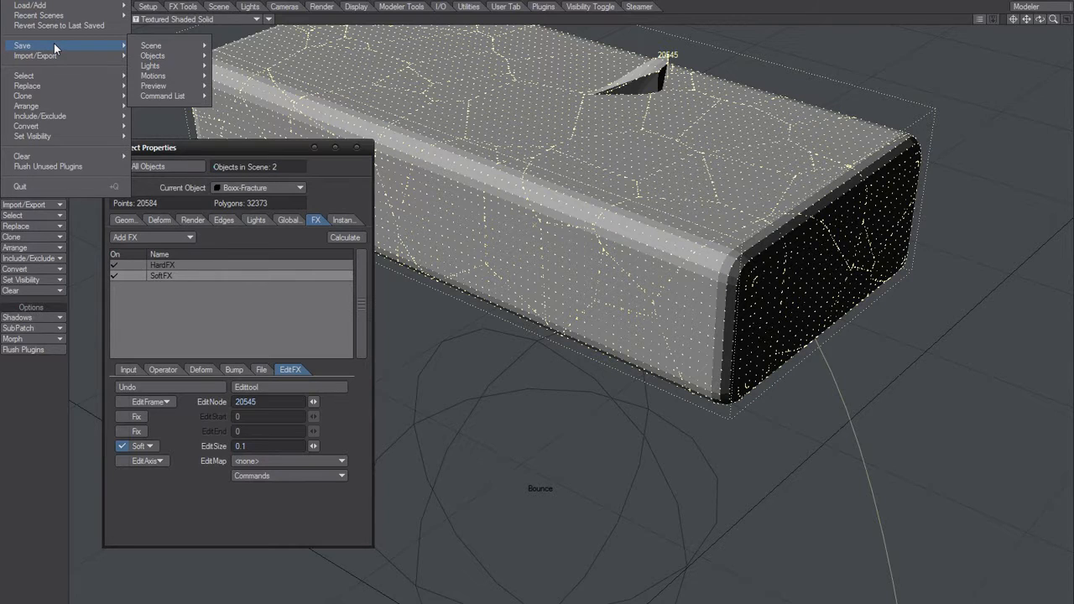
mouse_move(168, 56)
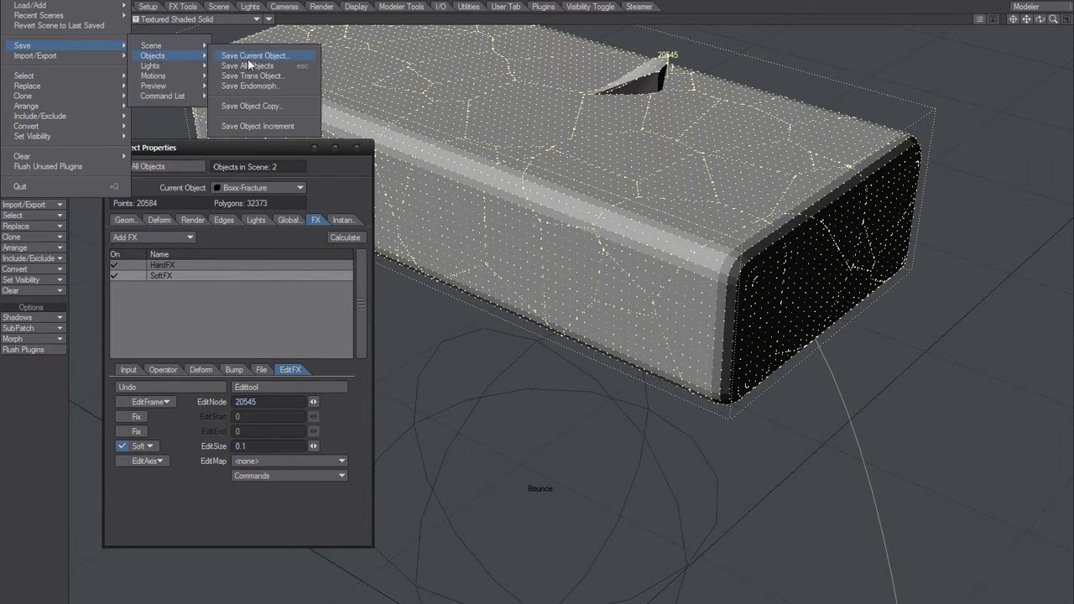
click(252, 85)
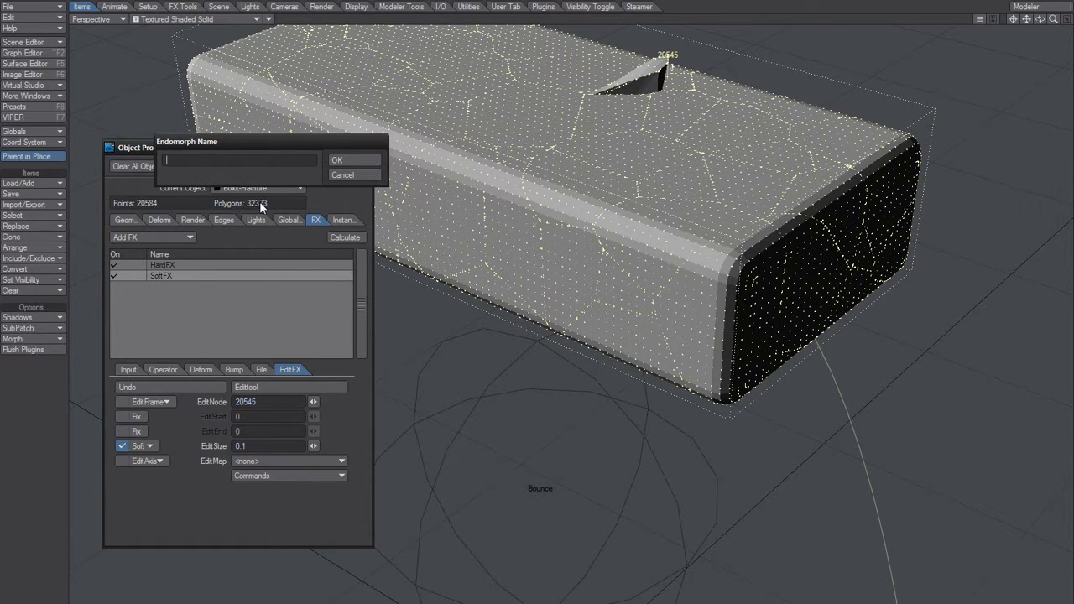
text(Softy)
click(349, 160)
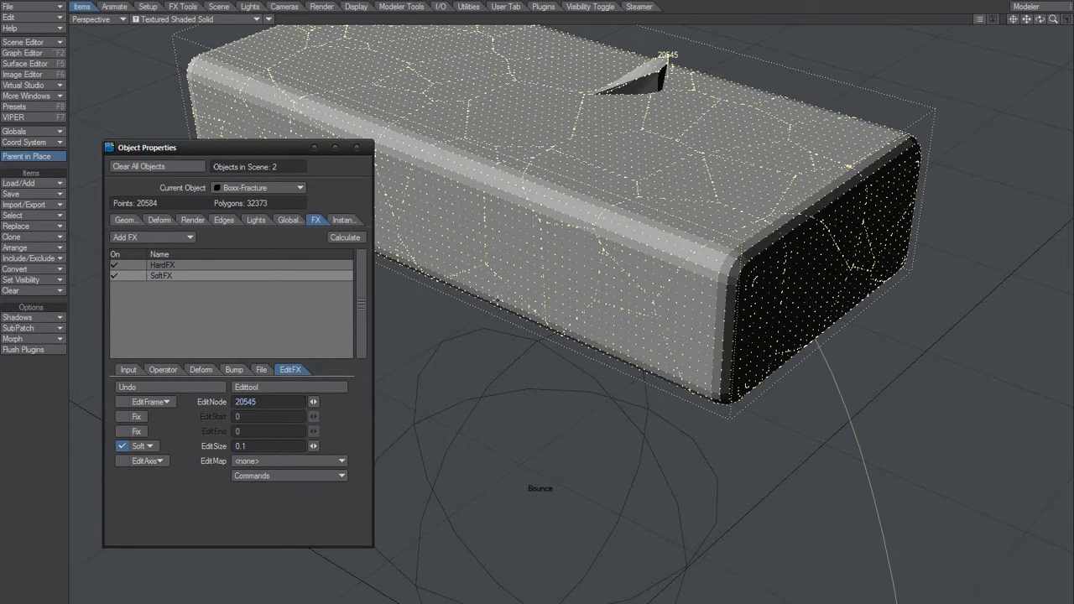
key(ctrl+s)
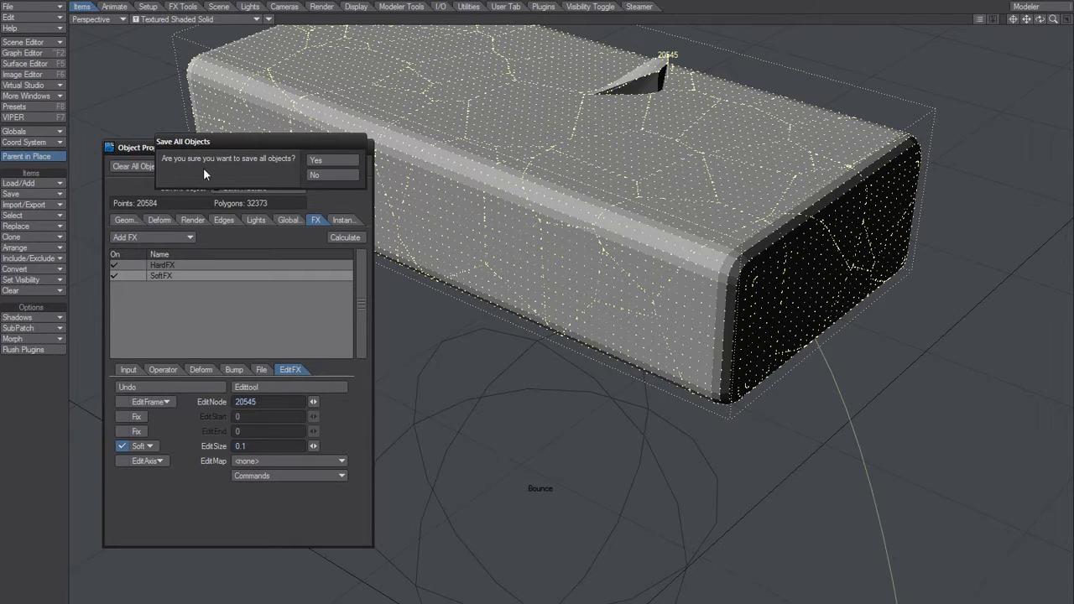
click(327, 159)
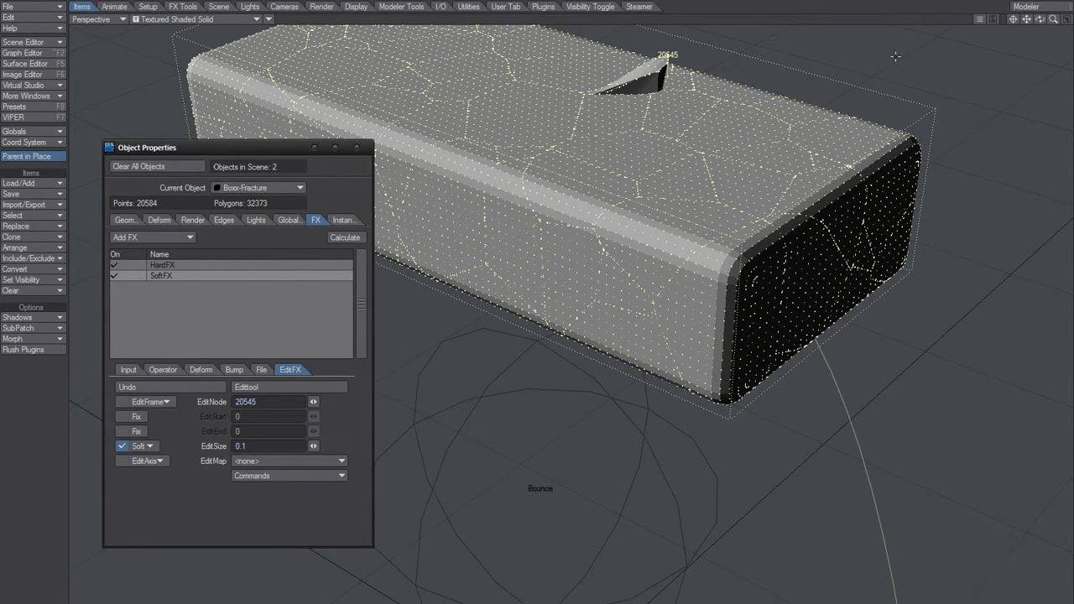
Switch to Modeler and display Boxx-Fracture with its deformed endomorph shape
click(1024, 8)
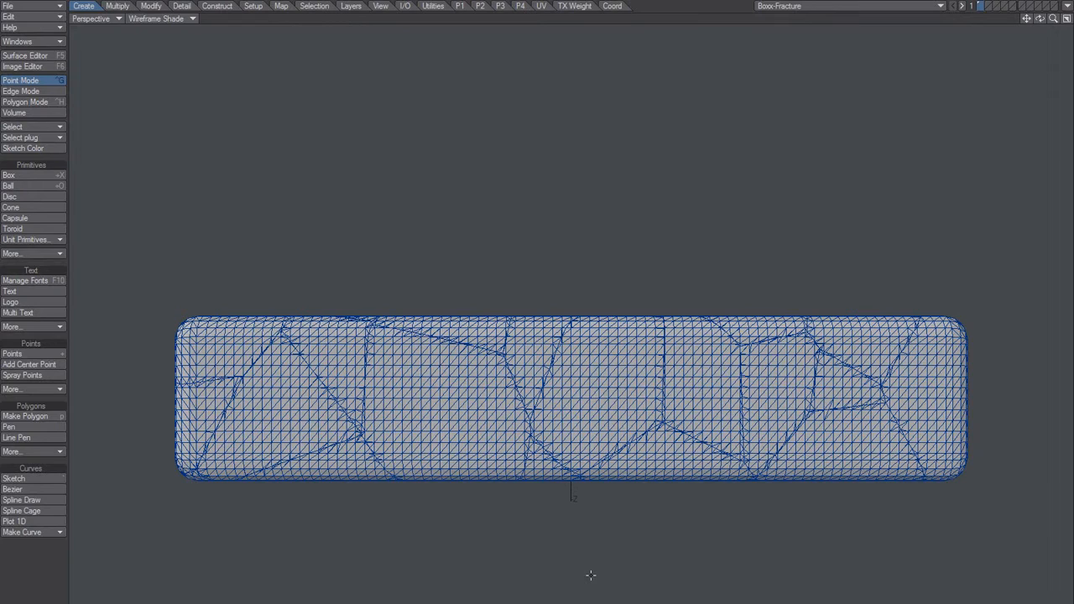
alt+drag(591, 574, 498, 476)
alt+drag(498, 476, 566, 467)
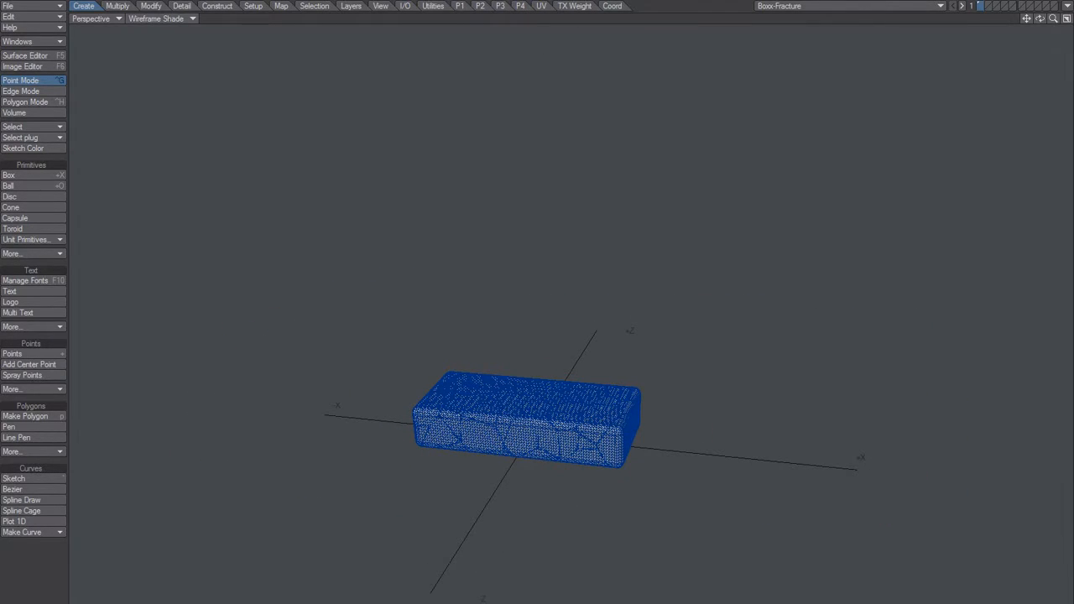
drag(560, 384, 548, 174)
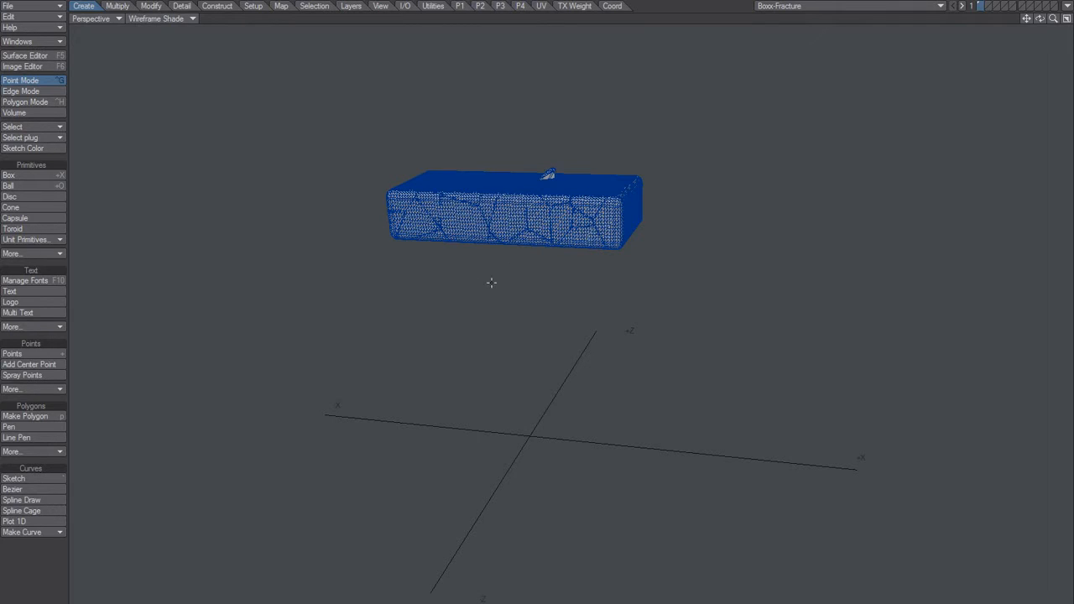
Apply Rest On Ground to the box along the Y axis, centred on the X, Y and Z axes
key(F3)
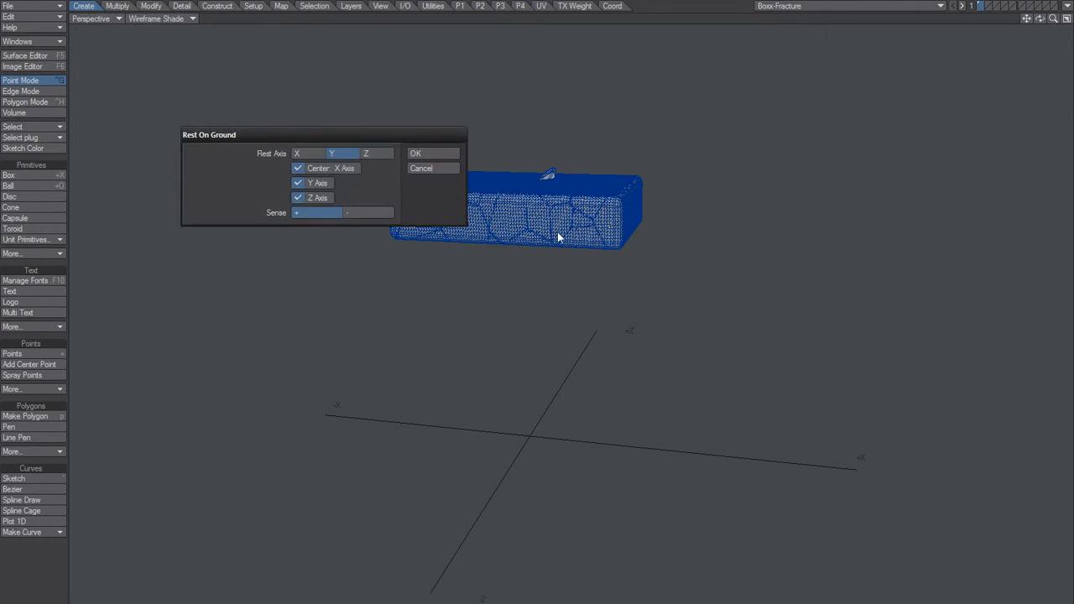
click(424, 154)
ctrl+alt+drag(527, 416, 644, 420)
alt+shift+drag(645, 420, 663, 358)
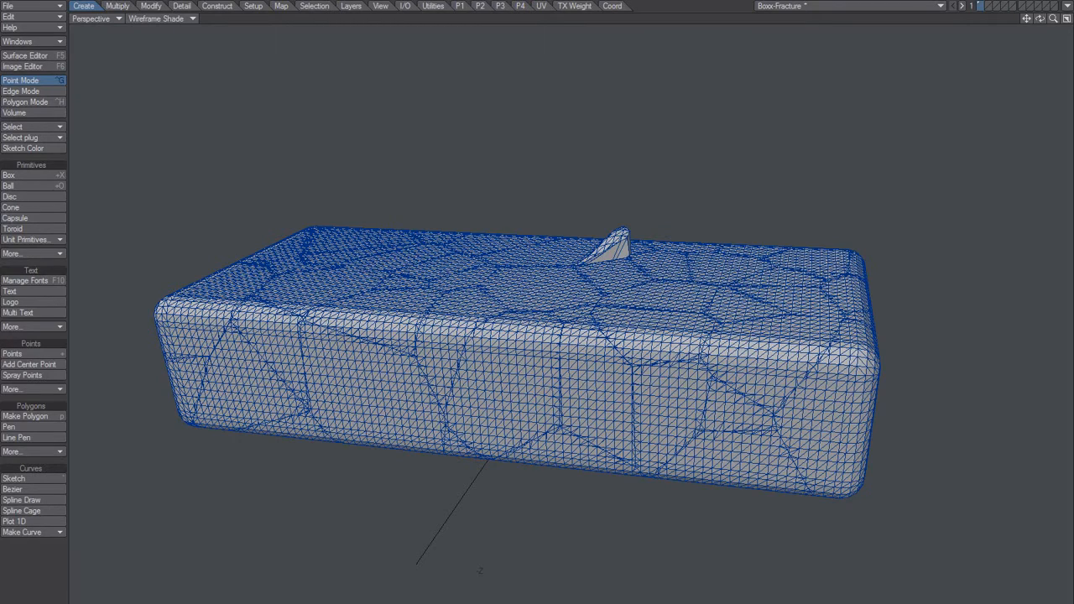
key(ctrl+z)
key(z)
Select all connected polygons of the fragment with the raised corner and delete them
ctrl+alt+drag(674, 323, 601, 332)
key(space)
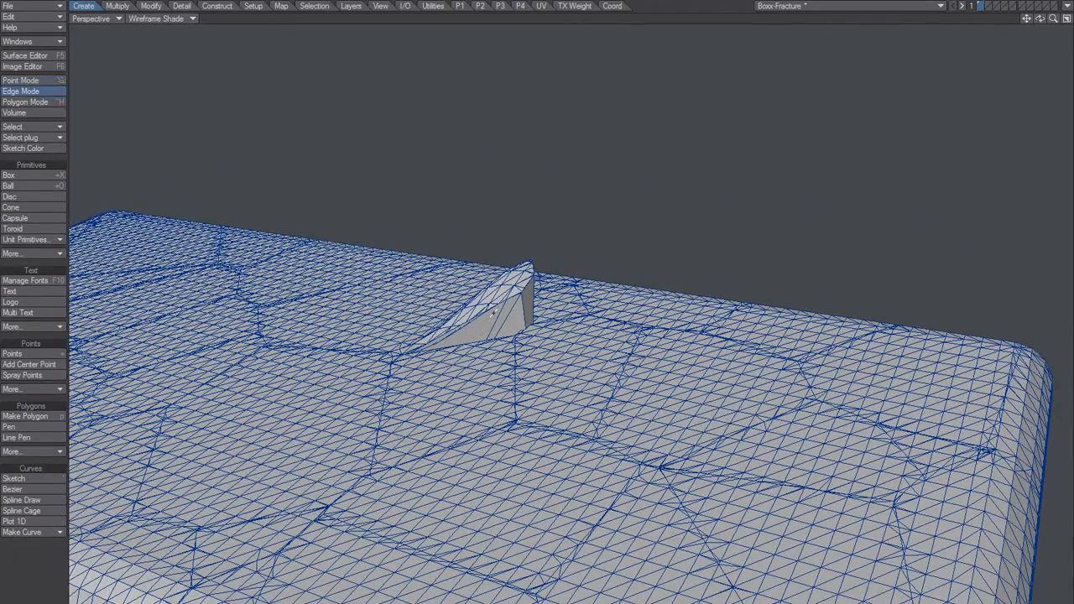
key(space)
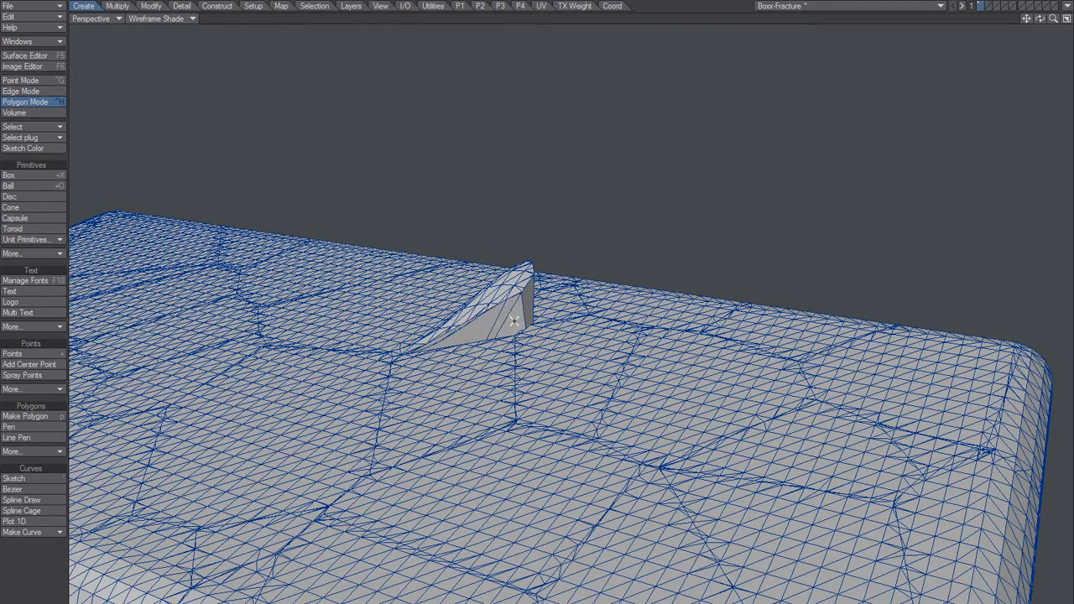
double_click(514, 321)
alt+drag(514, 321, 609, 401)
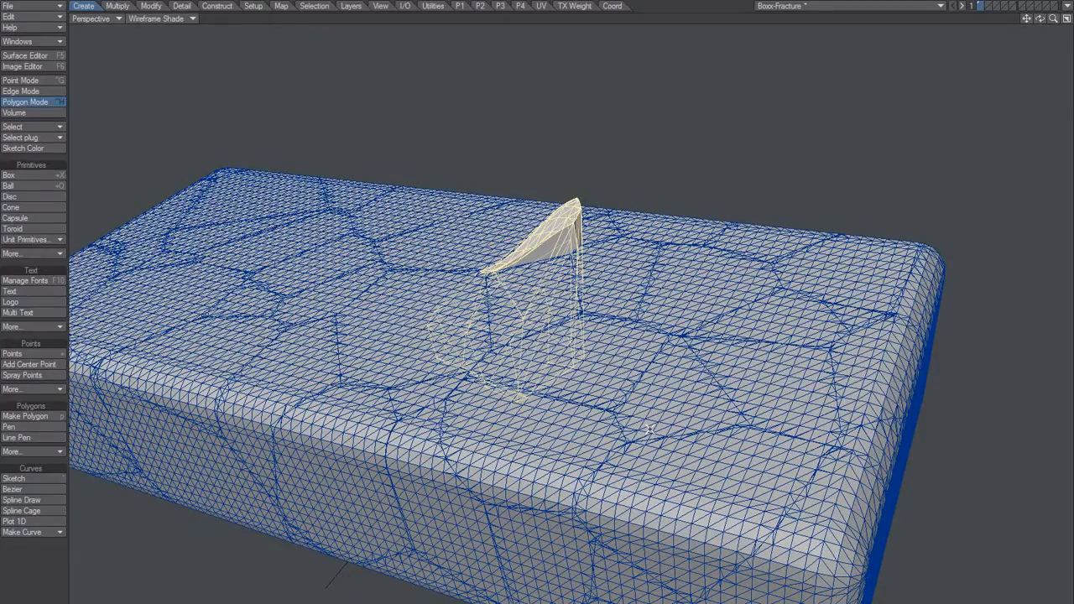
alt+drag(588, 273, 553, 291)
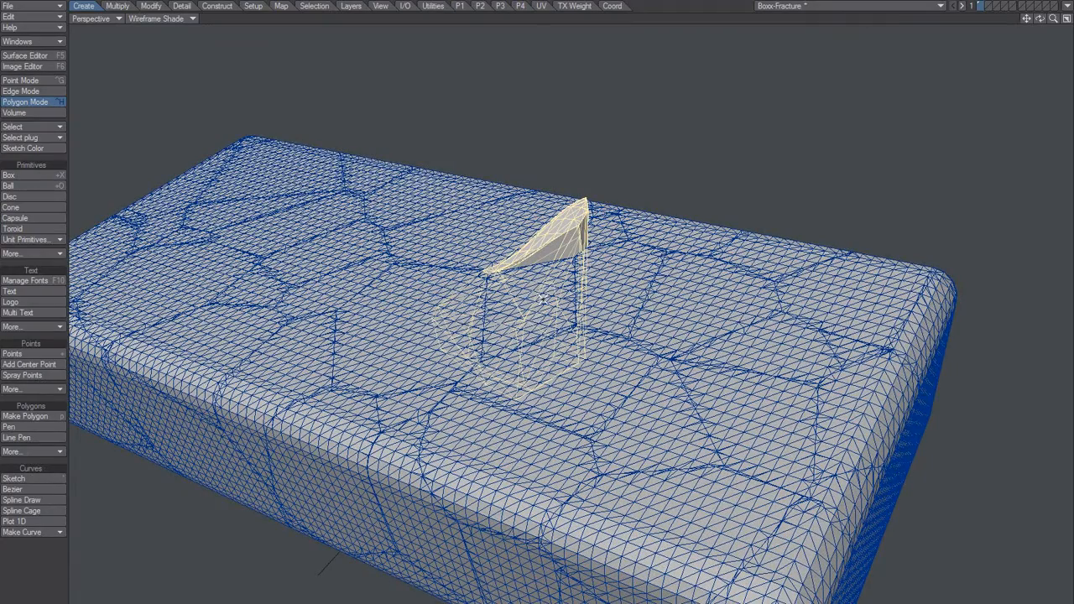
key(Delete)
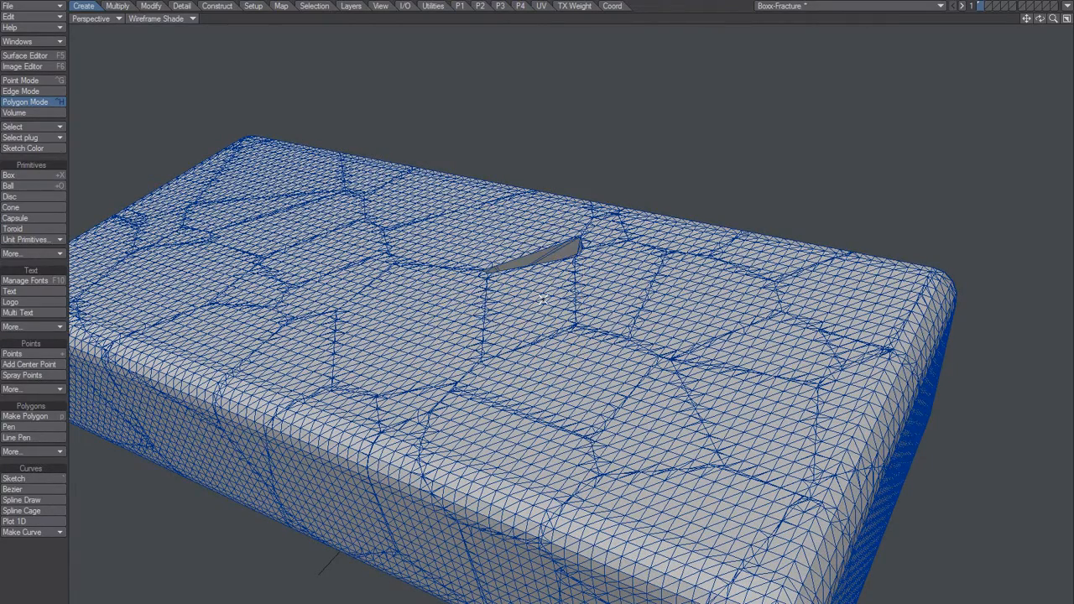
alt+drag(601, 315, 606, 342)
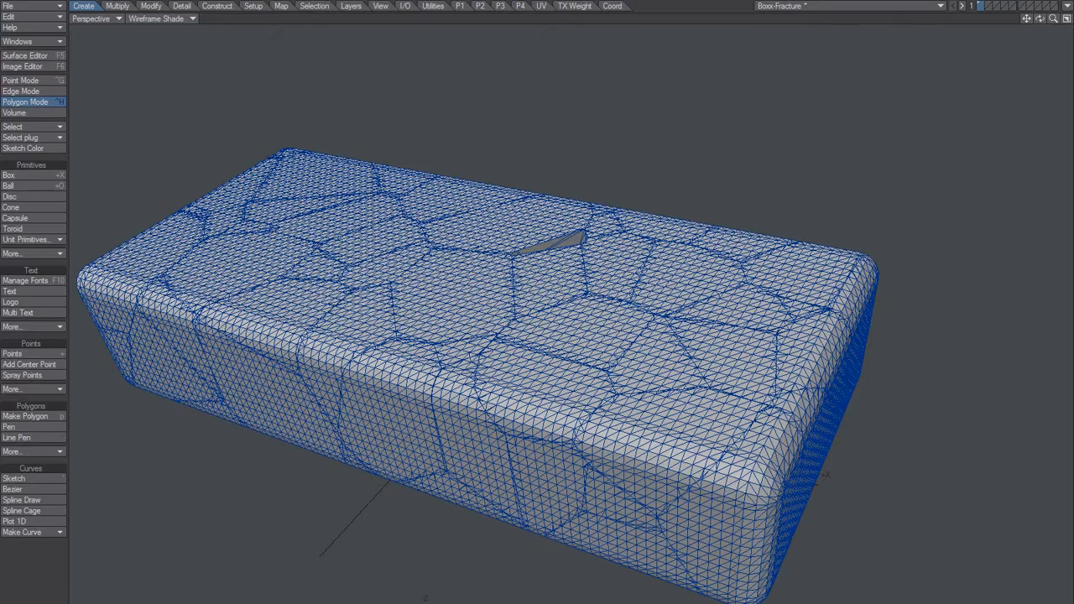
alt+drag(660, 497, 670, 422)
alt+drag(554, 331, 564, 378)
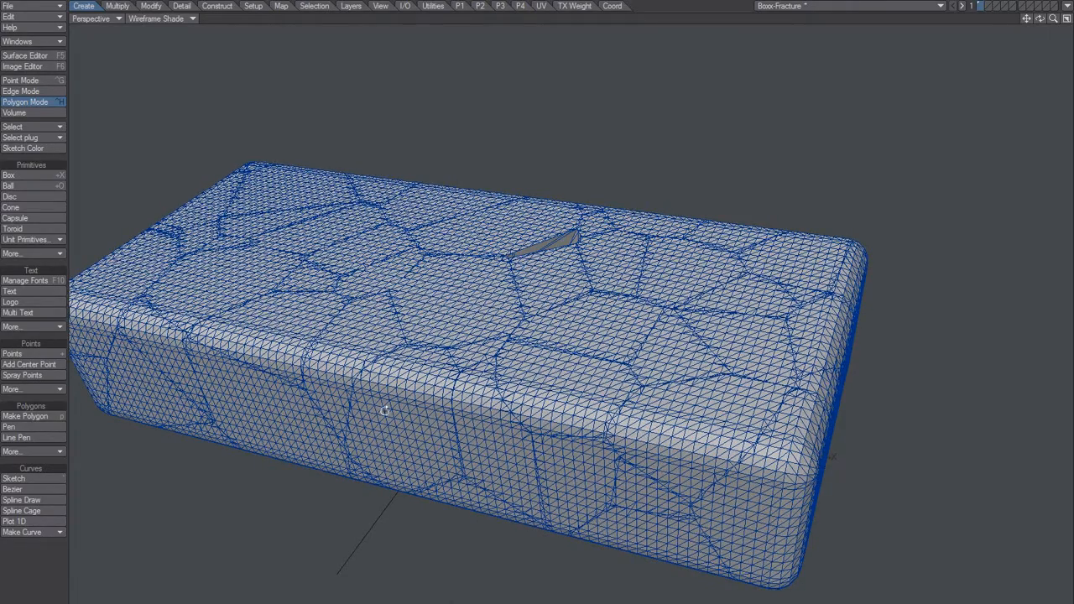
alt+drag(385, 411, 392, 381)
alt+drag(669, 396, 509, 384)
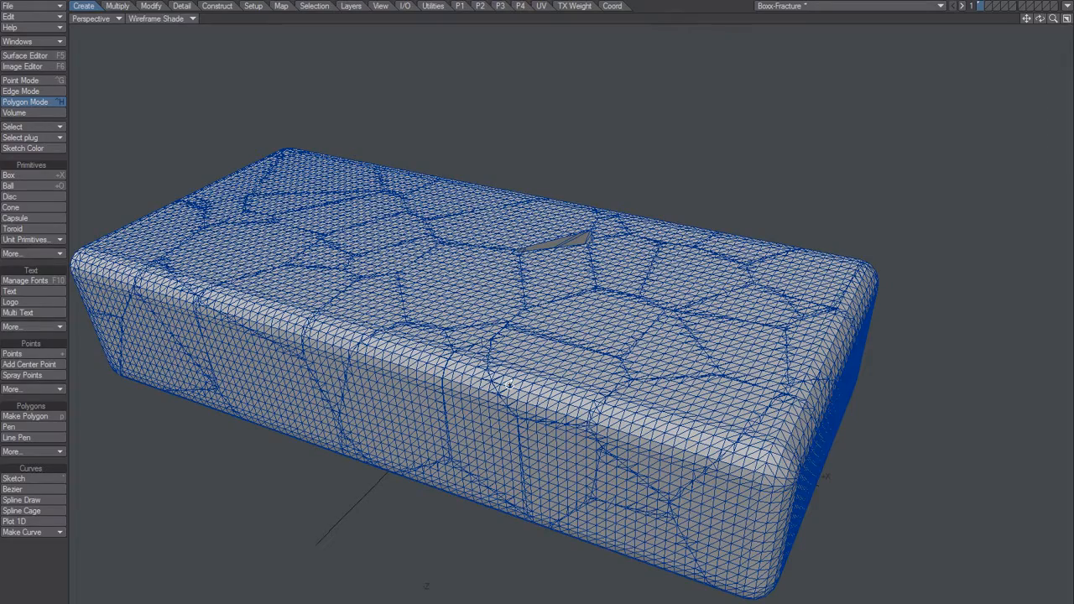
alt+drag(549, 387, 434, 358)
alt+drag(569, 404, 566, 412)
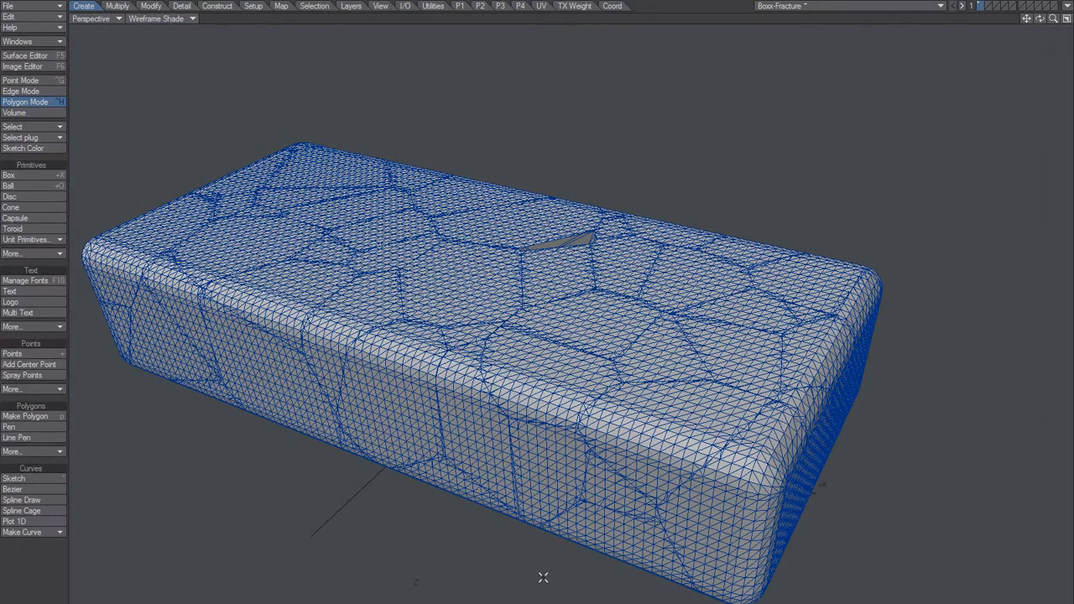
alt+drag(601, 432, 574, 440)
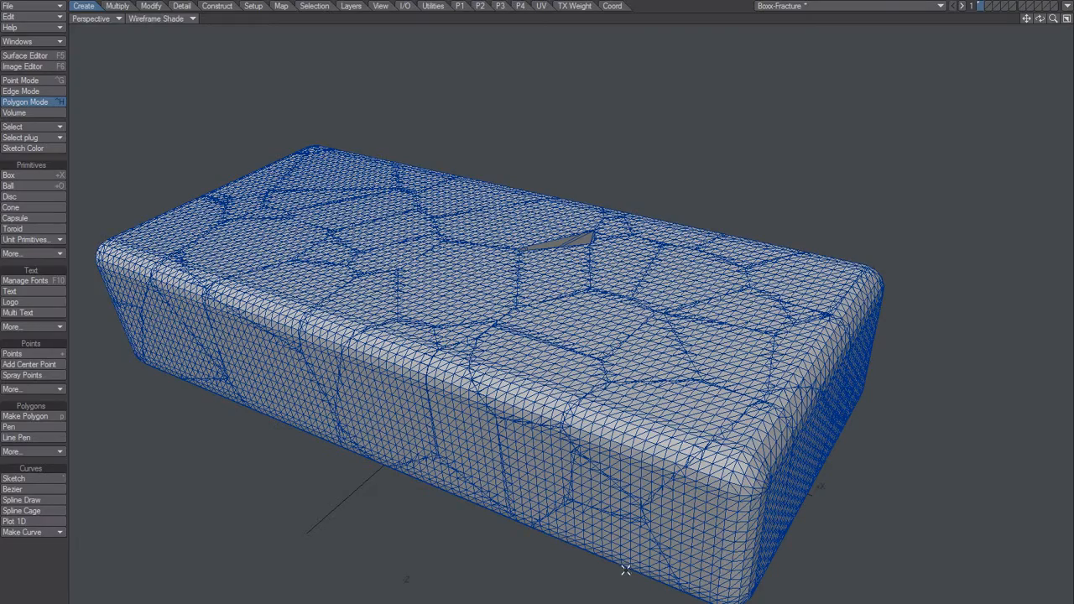
alt+drag(615, 412, 543, 453)
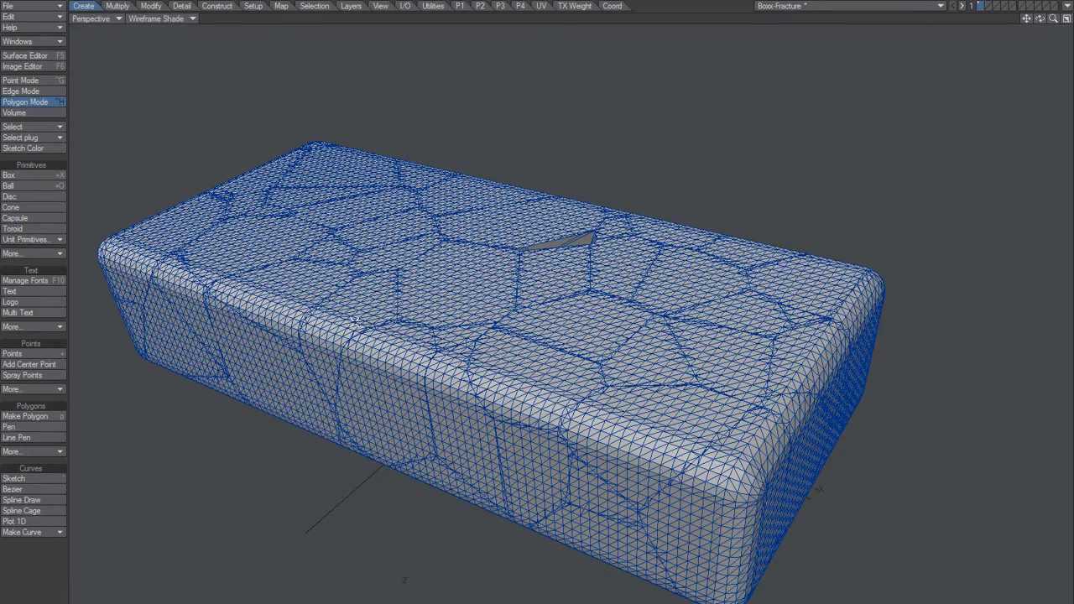
alt+drag(493, 287, 502, 283)
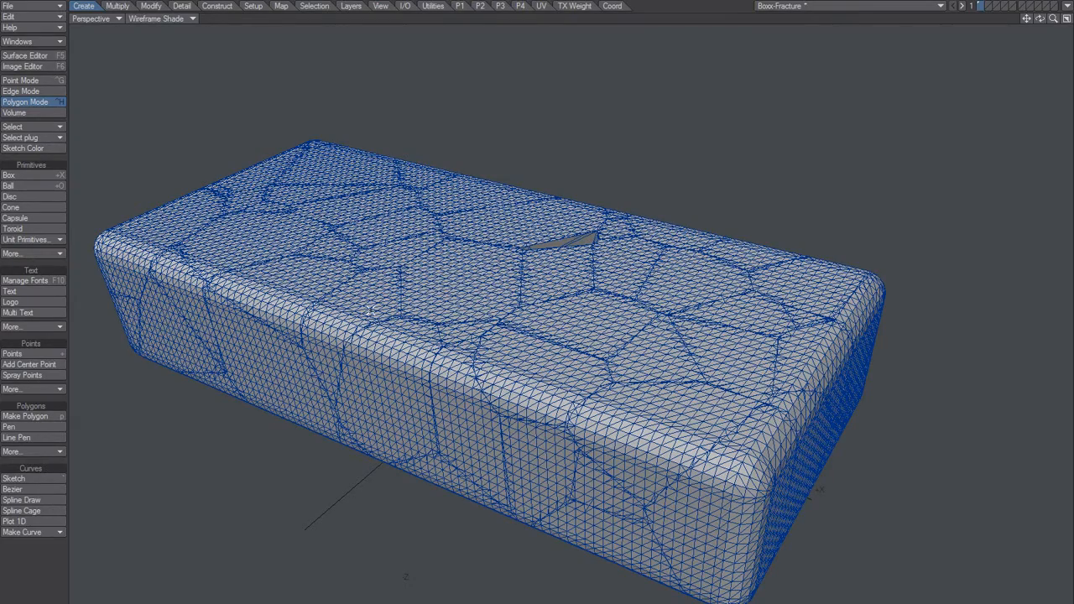
mouse_move(432, 346)
alt+mouse_down()
mouse_move(439, 289)
mouse_move(687, 216)
mouse_move(420, 347)
alt+mouse_up()
alt+drag(464, 258, 497, 255)
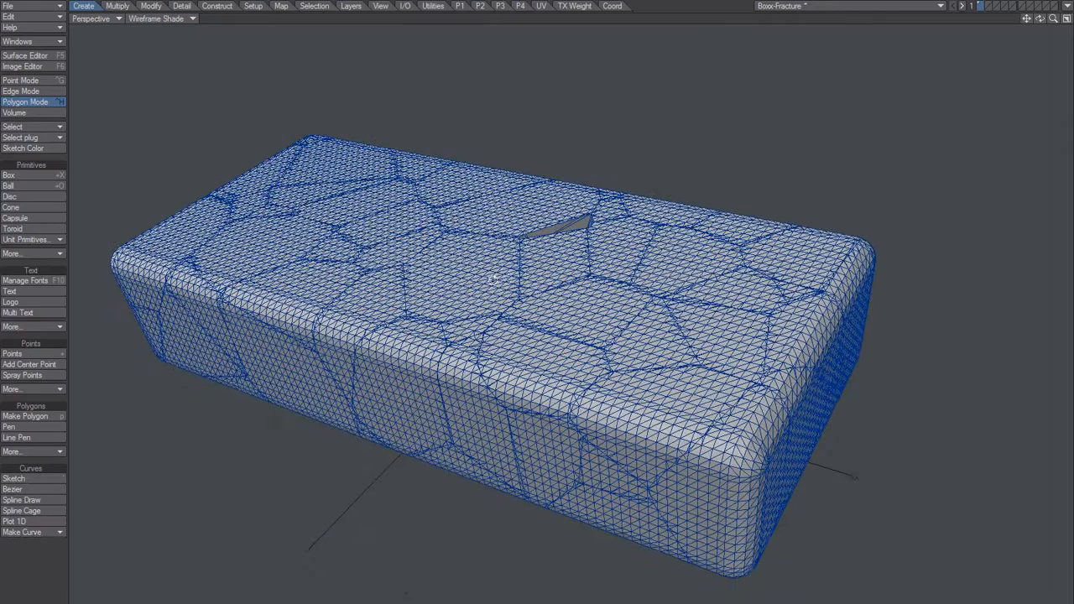
Switch the perspective view of the fractured box to Wireframe display and clear the current selection
click(169, 21)
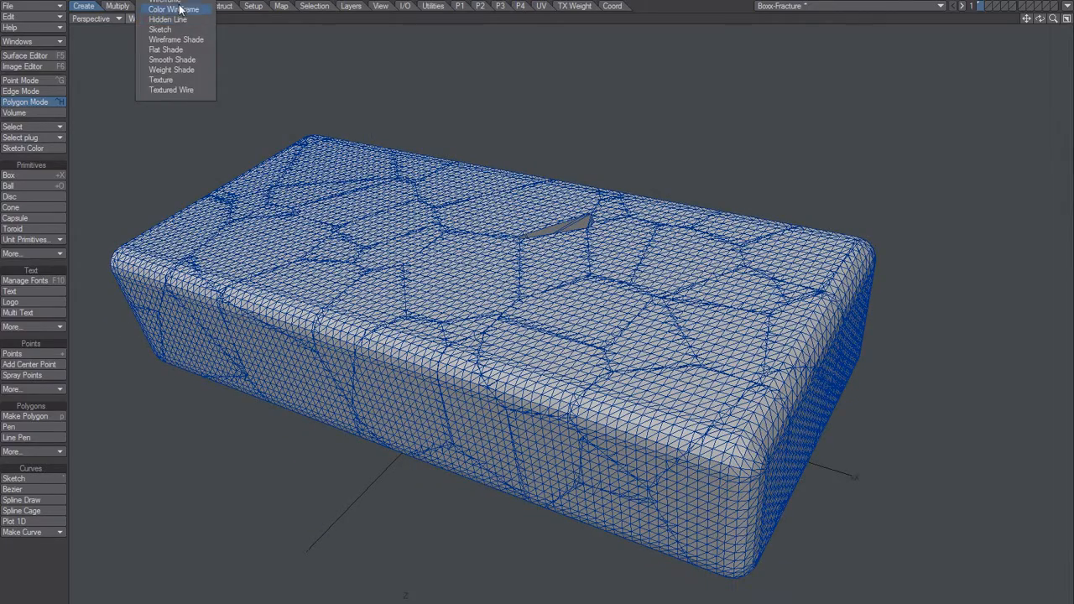
click(178, 4)
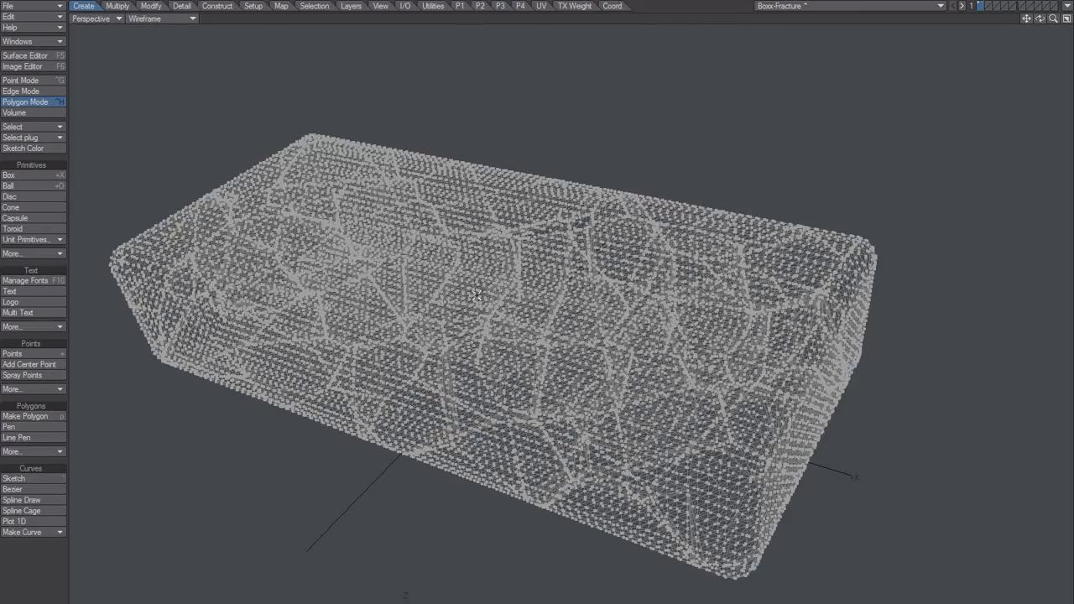
click(476, 294)
alt+drag(543, 291, 523, 319)
key(slash)
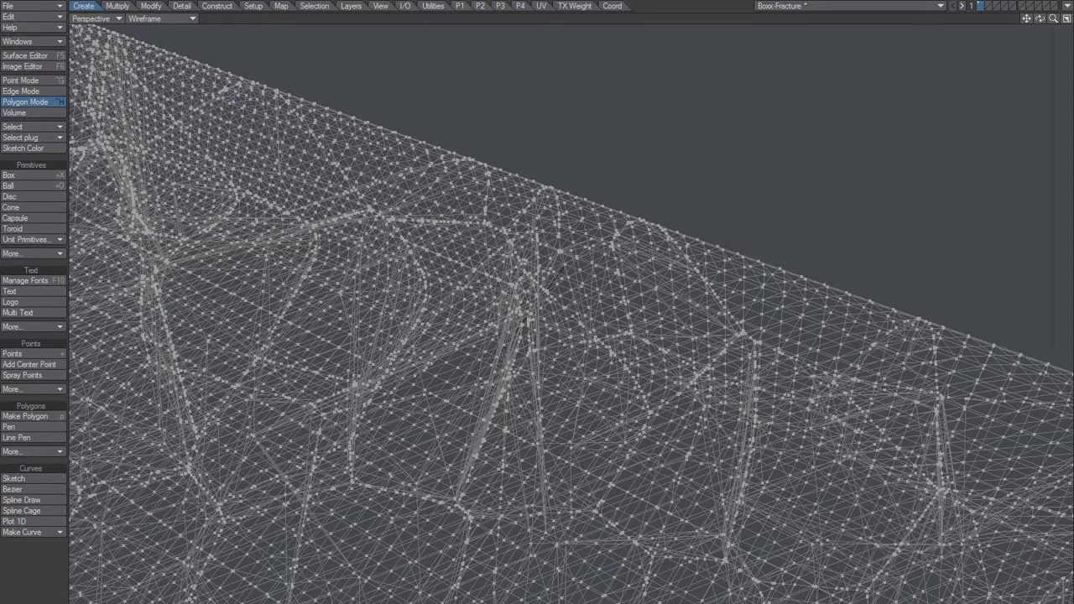
Select points on the raised-corner fragment, expand the selection to the whole fragment and convert it to a polygon selection
key(ctrl+g)
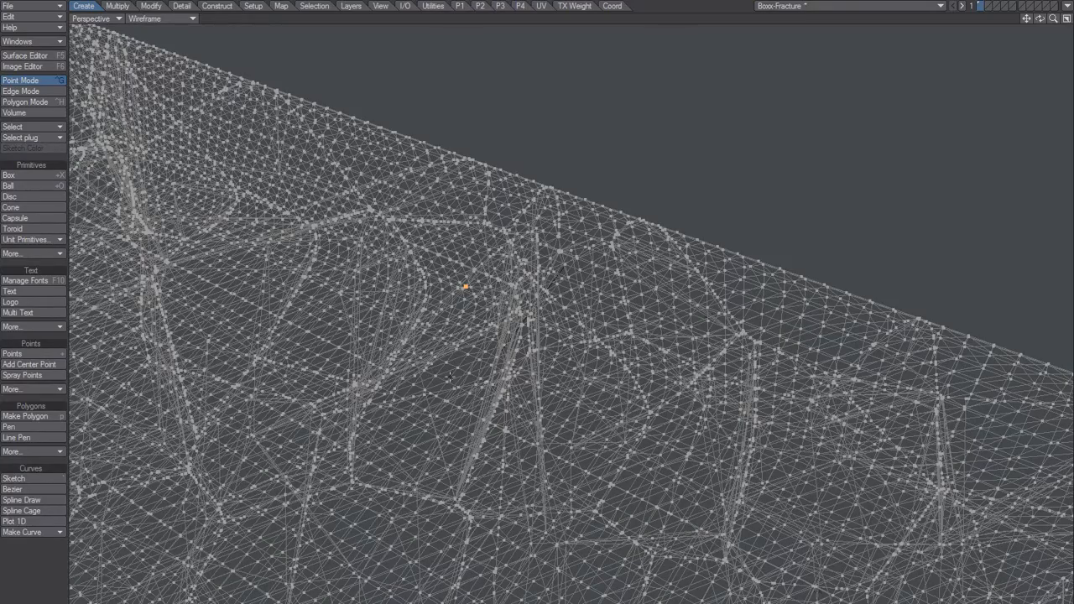
alt+drag(562, 418, 517, 399)
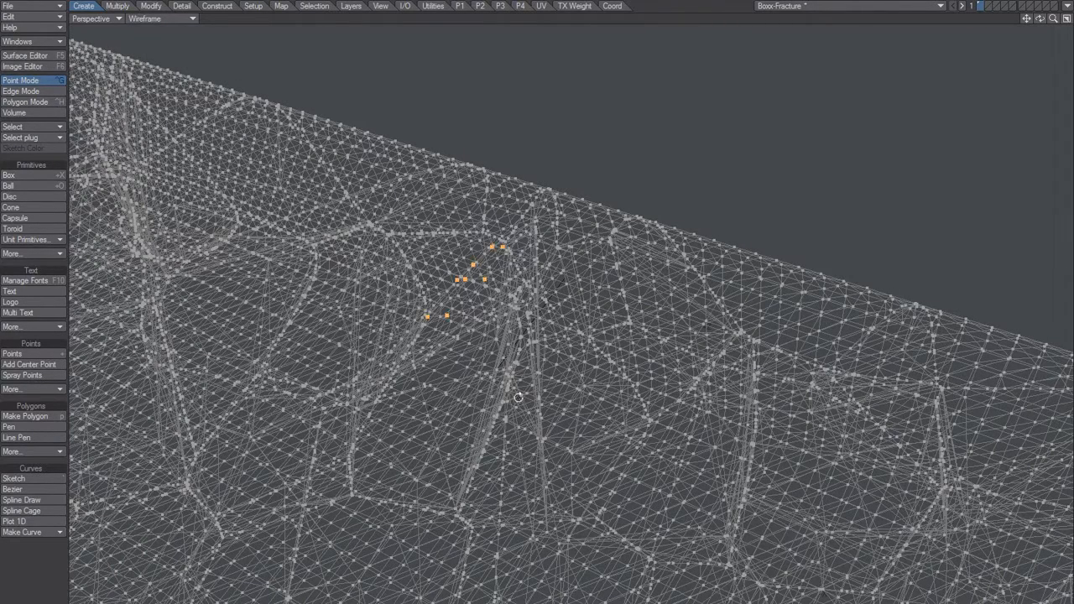
key(shift+])
key(shift+])
key(shift+])
key(shift+])
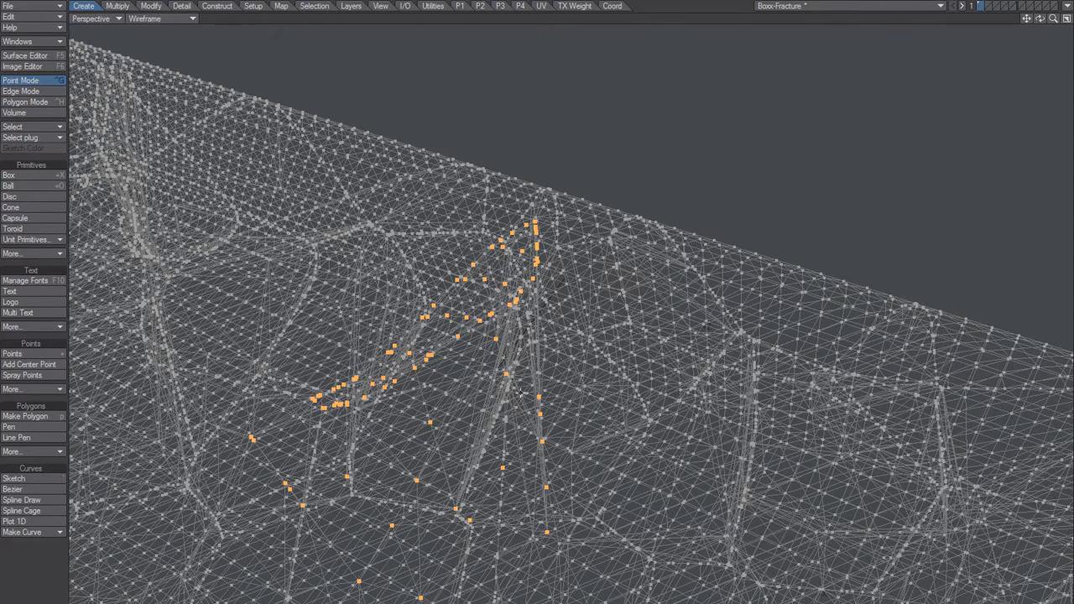
key(ctrl+h)
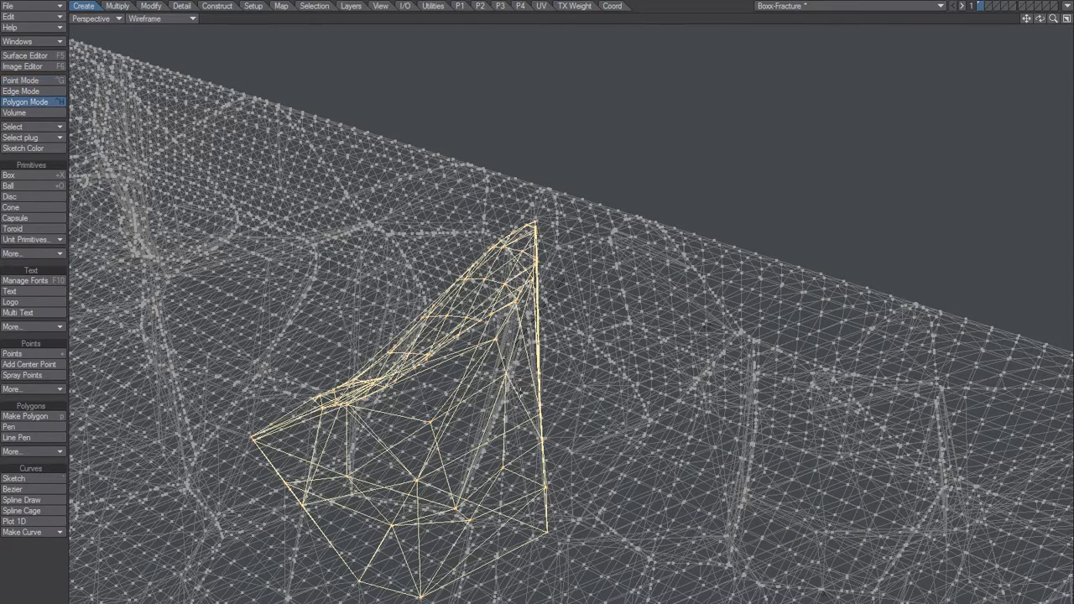
alt+drag(600, 372, 547, 417)
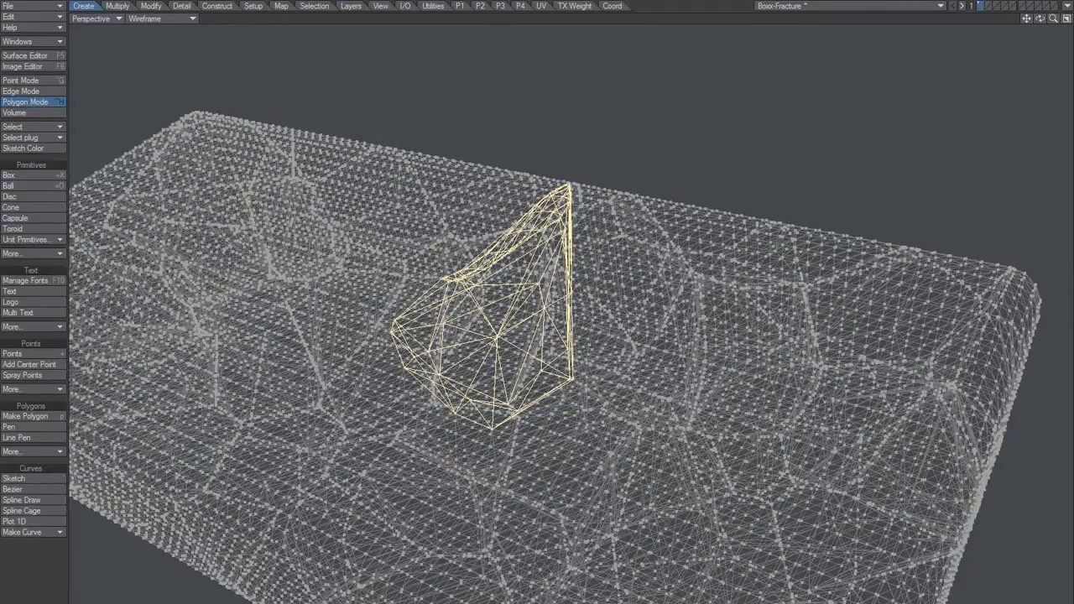
Return the view to Wireframe Shade display and delete the selected raised-corner fragment from the box
click(172, 19)
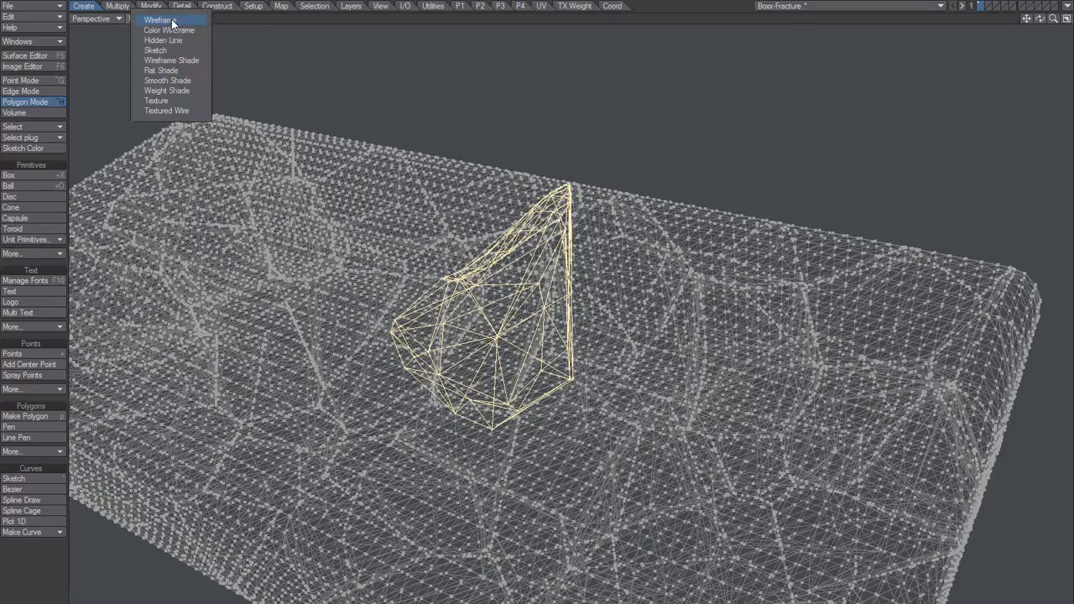
click(172, 61)
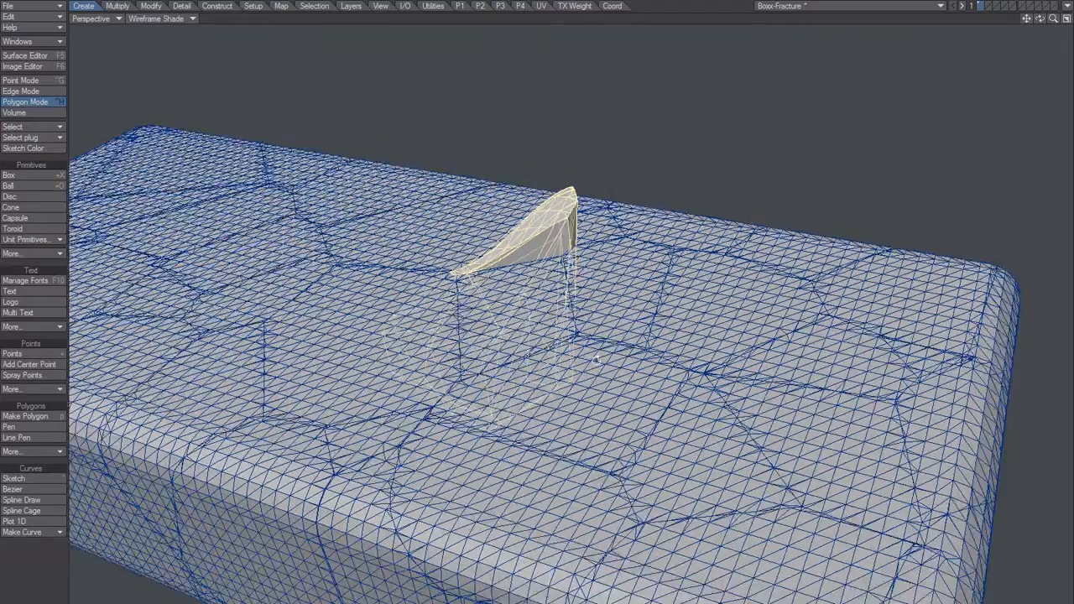
alt+drag(597, 359, 532, 391)
alt+drag(545, 449, 511, 426)
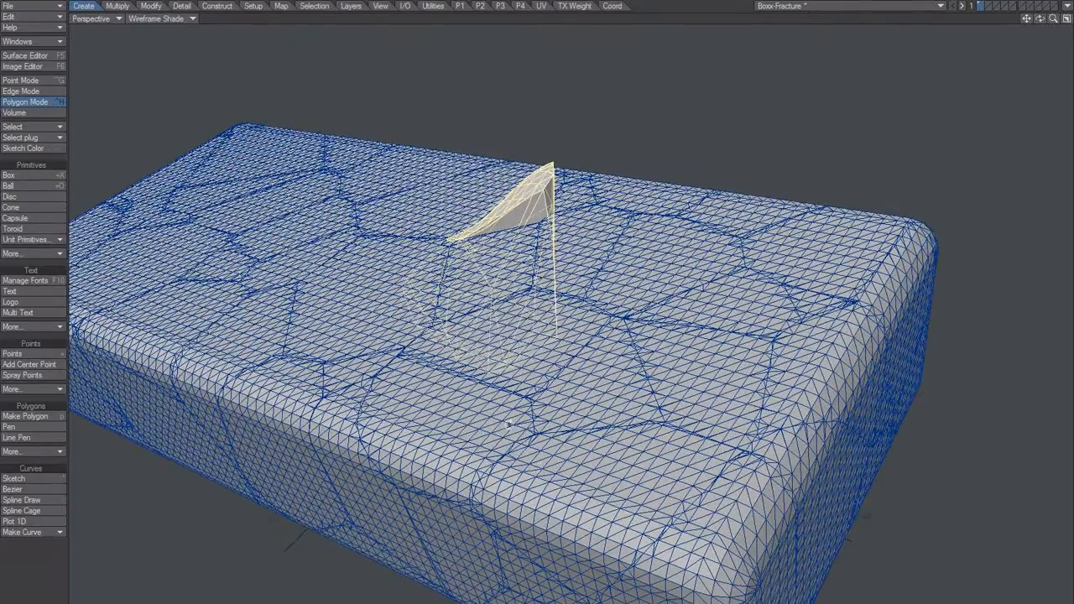
key(Delete)
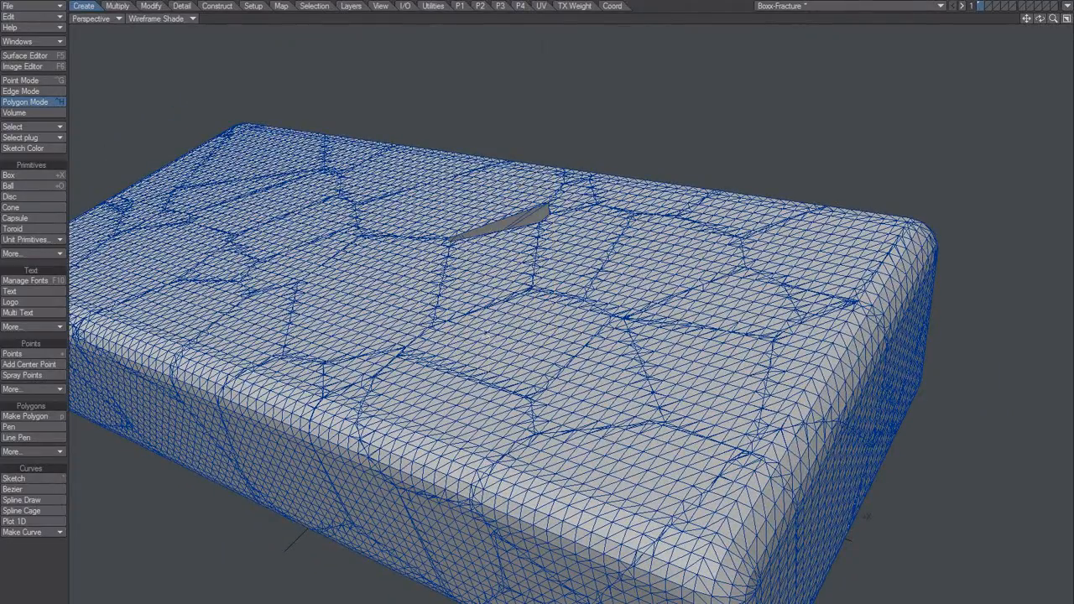
alt+drag(485, 353, 542, 340)
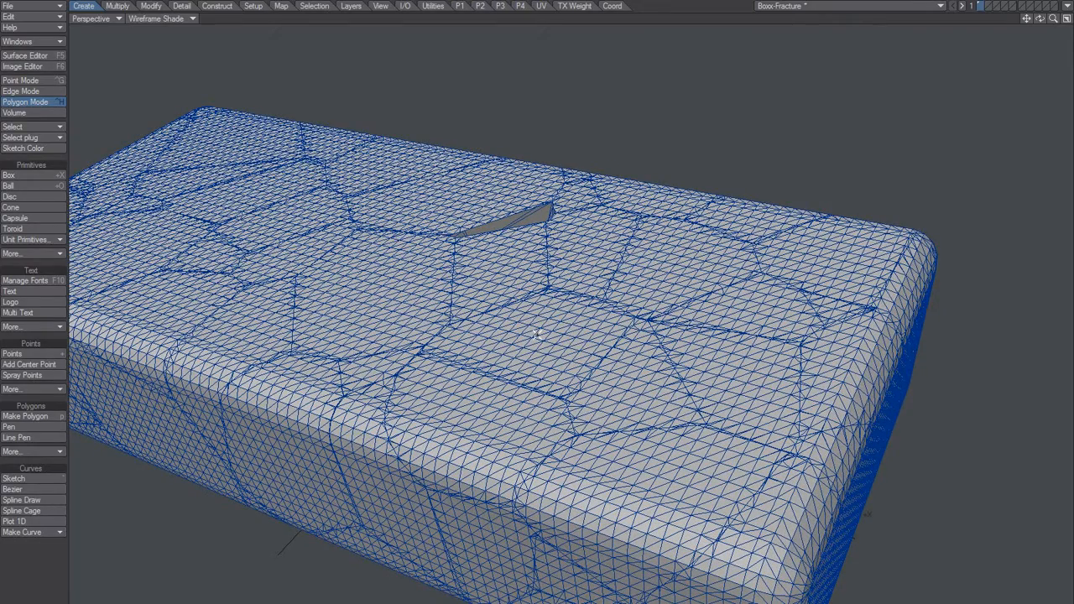
Switch to Layout, calculate the dynamics of Boxx-Fracture, and close the calculation and object properties windows
key(F12)
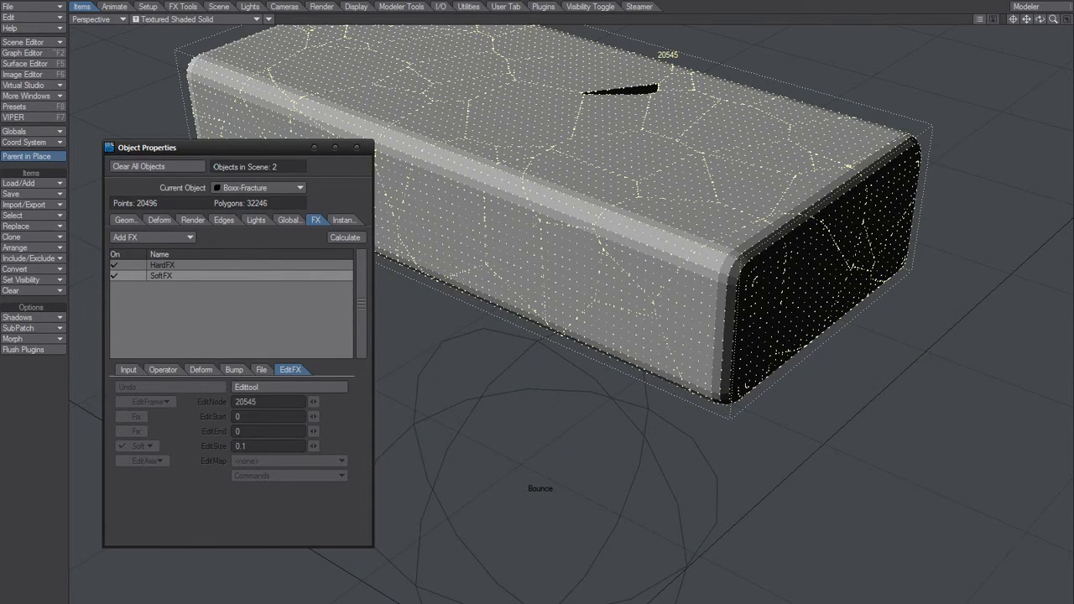
click(347, 237)
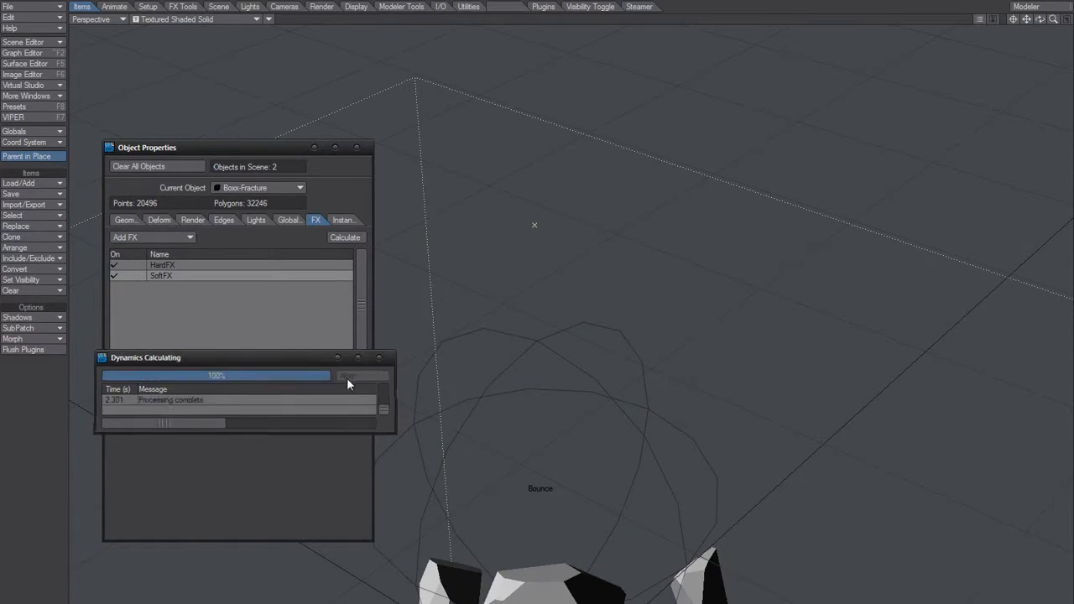
click(348, 377)
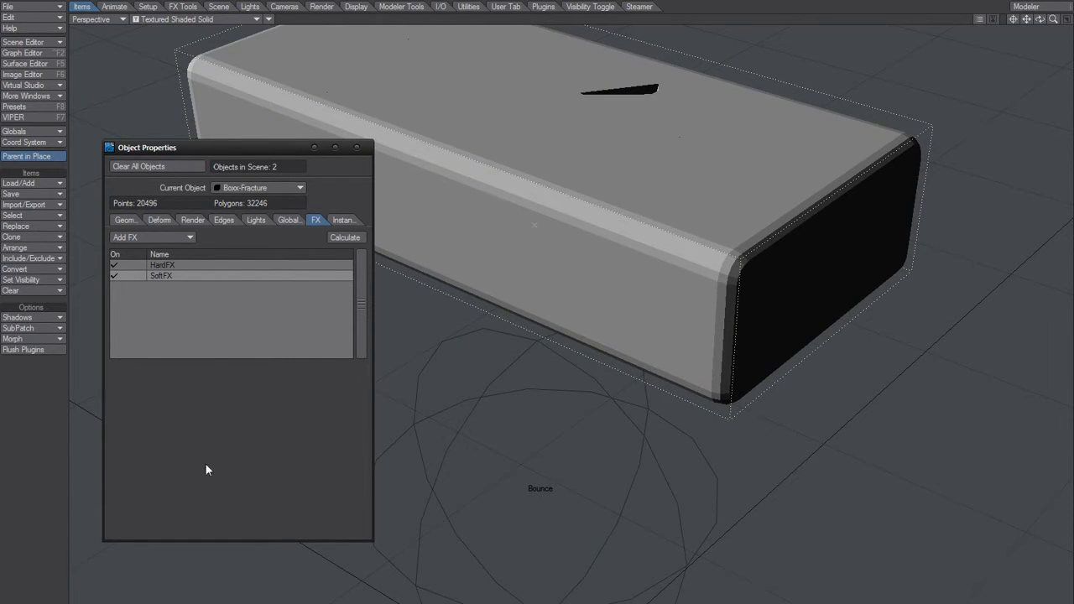
click(360, 150)
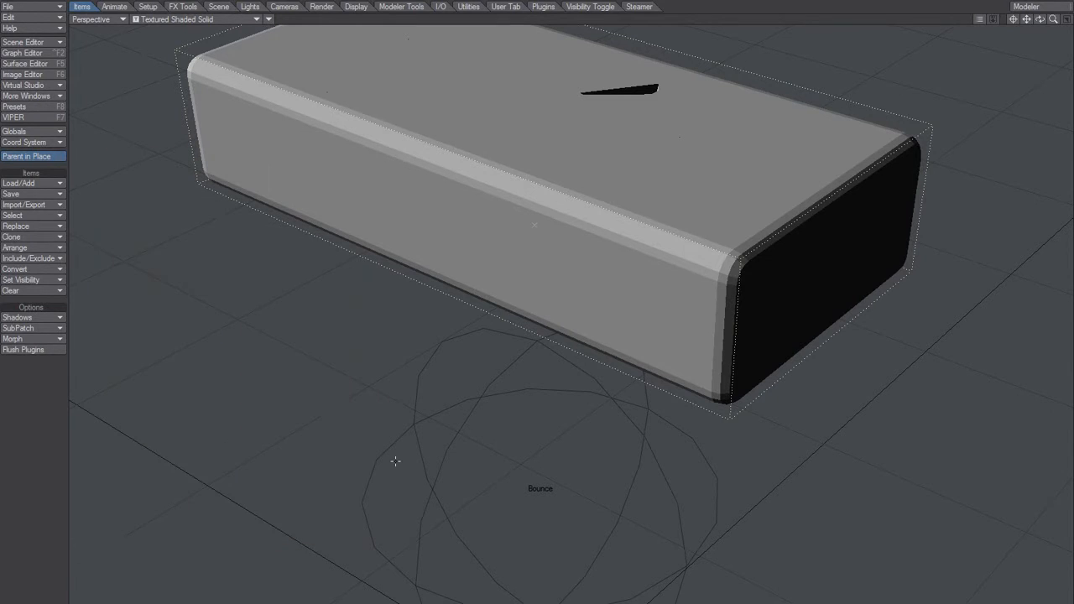